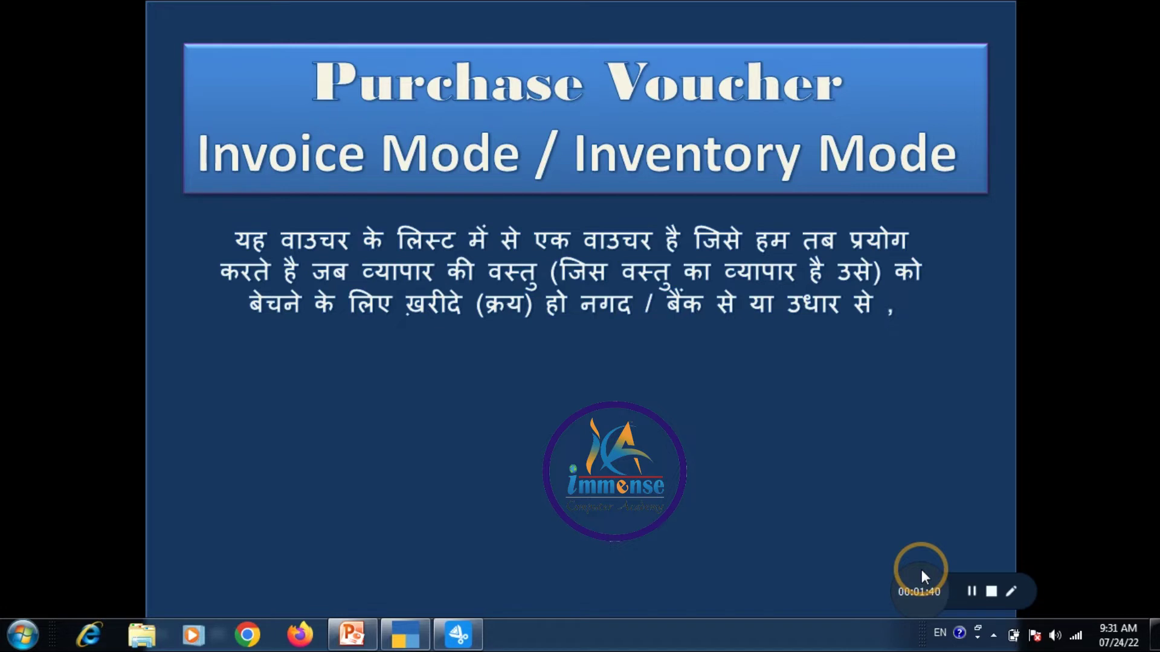
{"action": "left_click", "coordinate": [528, 427]}
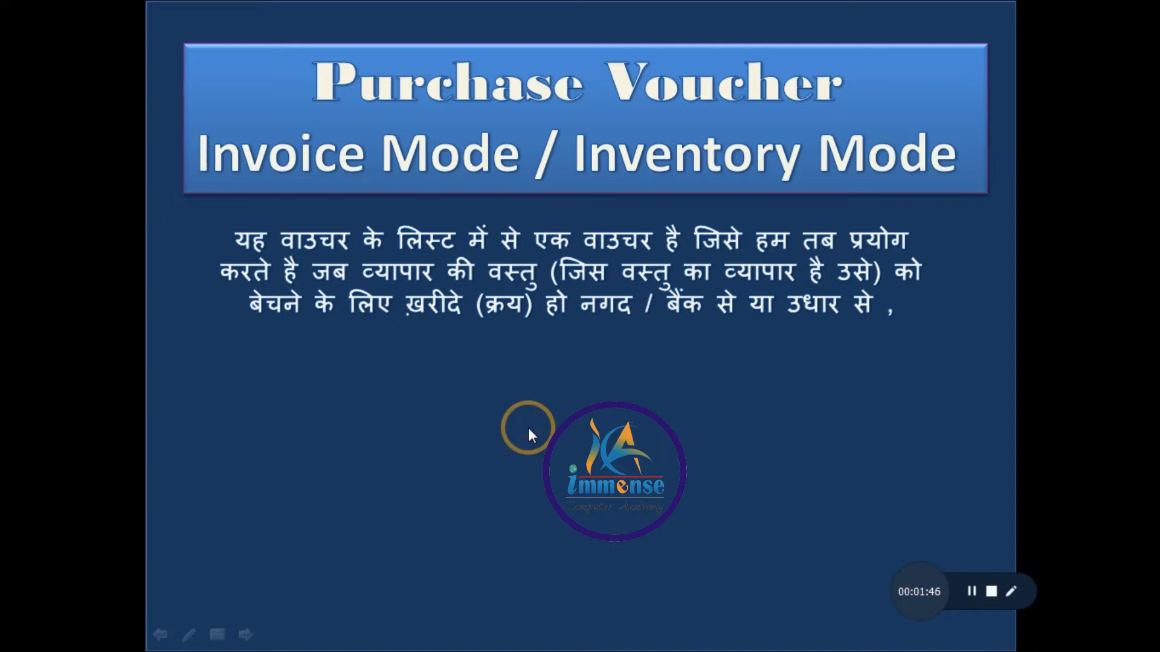
{"action": "left_click", "coordinate": [528, 428]}
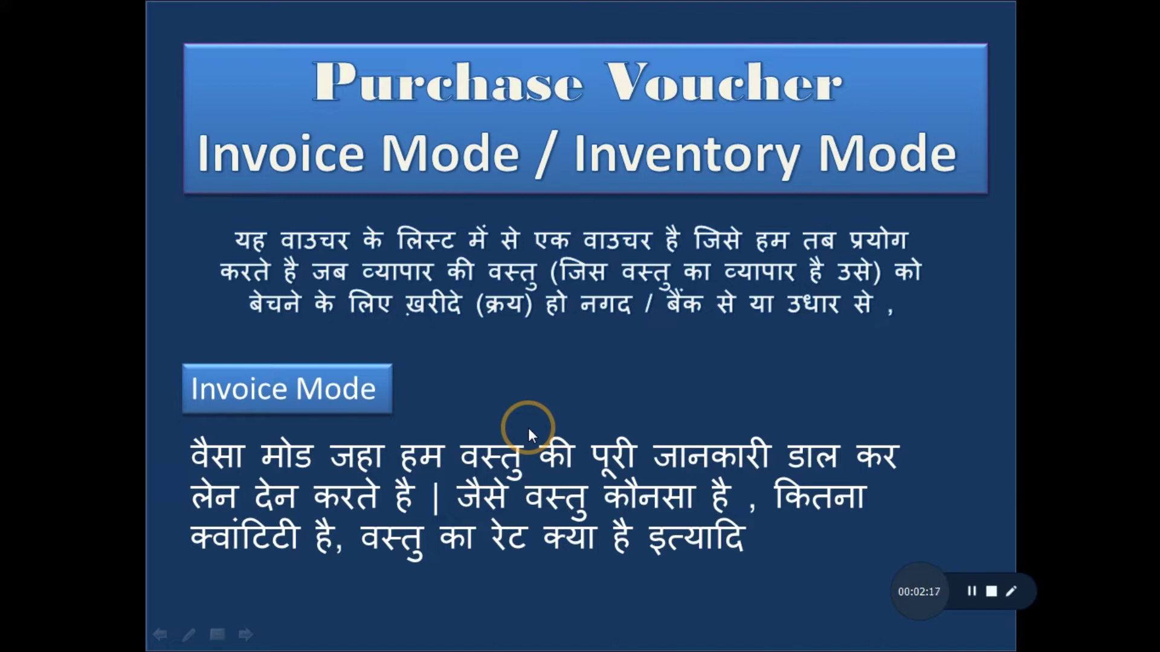
{"action": "left_click", "coordinate": [679, 383]}
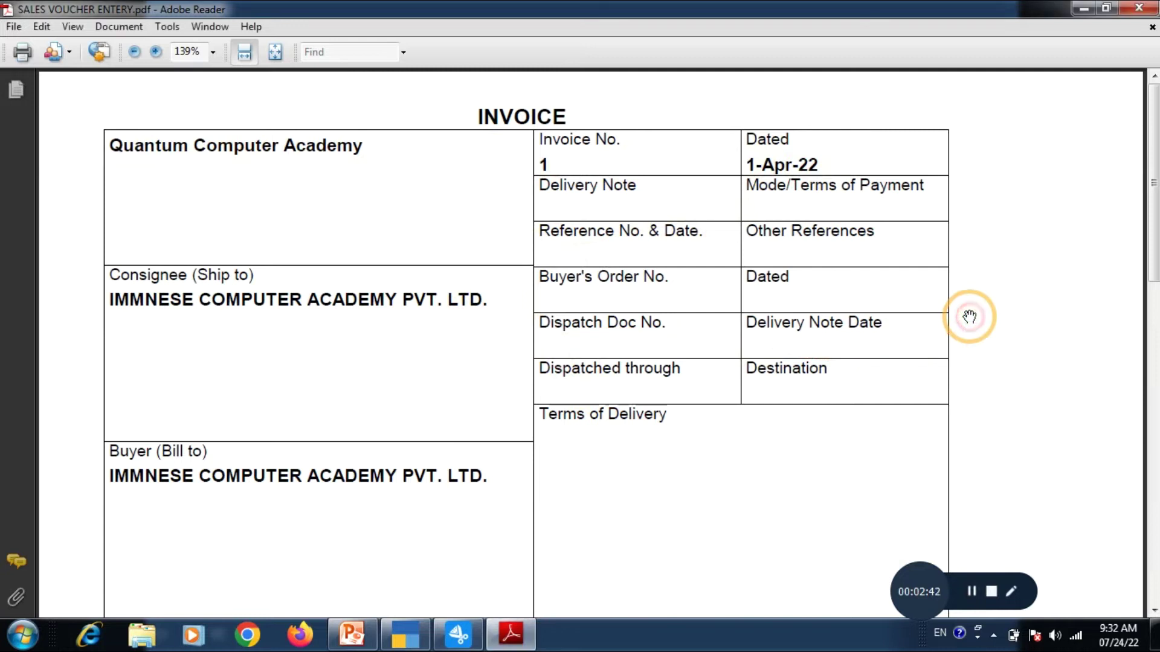
Examine the goods, quantities, rates and amounts in the invoice PDF, and return to the presentation slides.
{"action": "scroll", "coordinate": [967, 316], "scroll_direction": "down", "scroll_amount": 3}
{"action": "scroll", "coordinate": [969, 316], "scroll_direction": "down", "scroll_amount": 3}
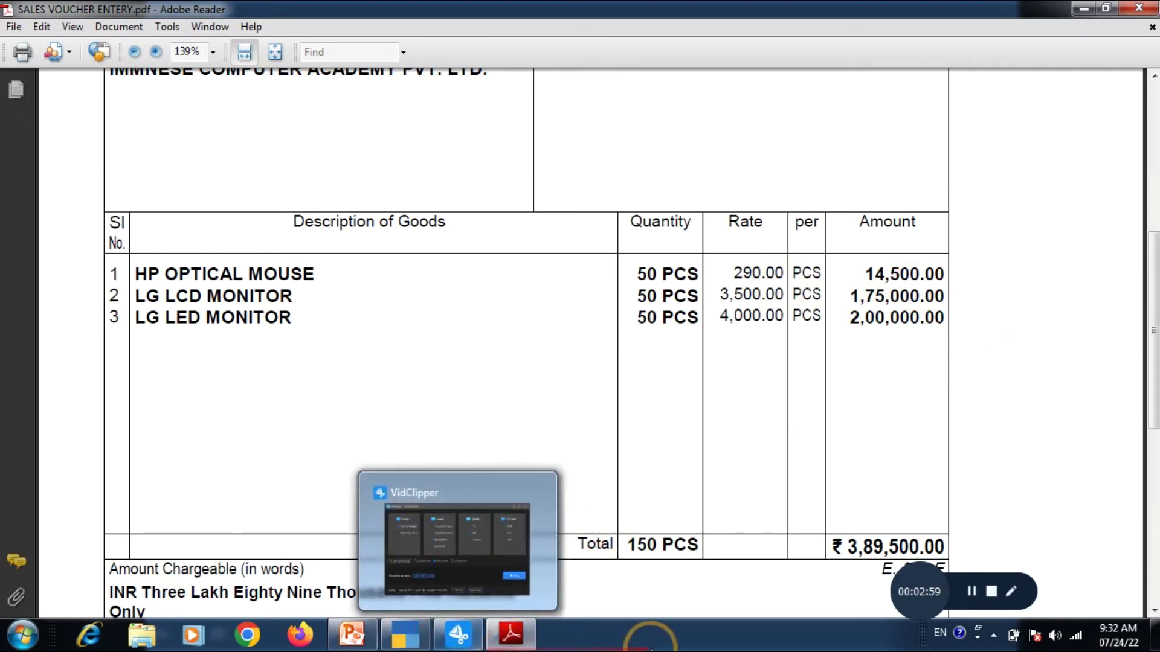
{"action": "left_click", "coordinate": [500, 646]}
{"action": "left_click", "coordinate": [454, 645]}
{"action": "left_click", "coordinate": [351, 634]}
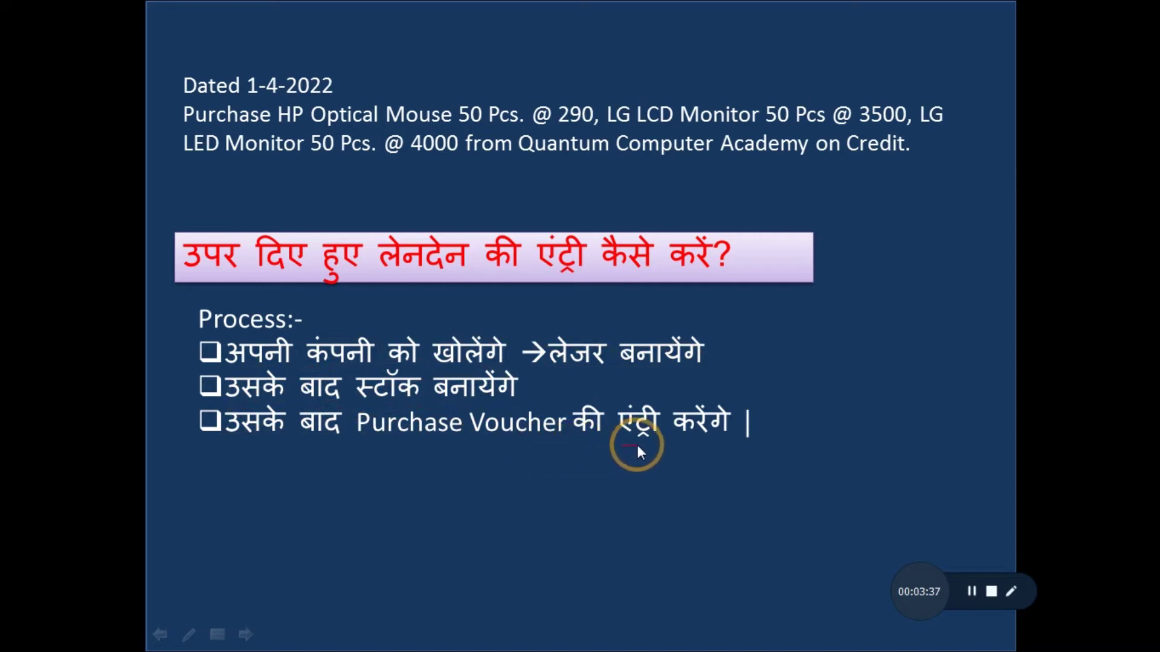
Switch to TallyPrime and open the form for creating a new ledger.
{"action": "left_click", "coordinate": [971, 594]}
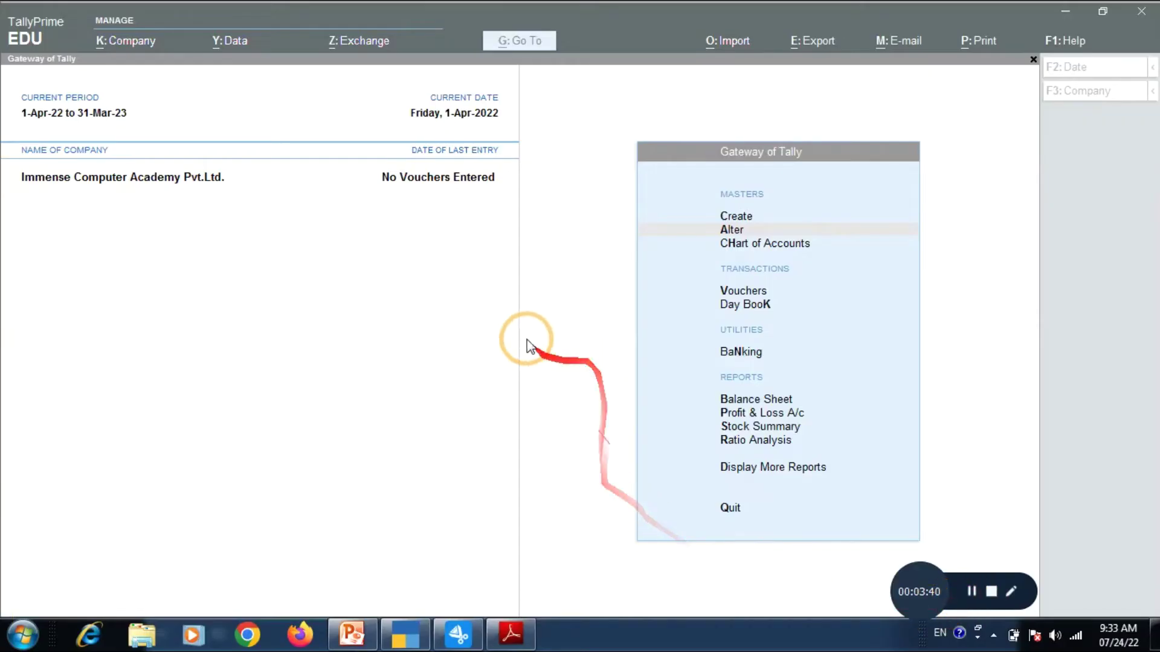
{"action": "left_click", "coordinate": [518, 313]}
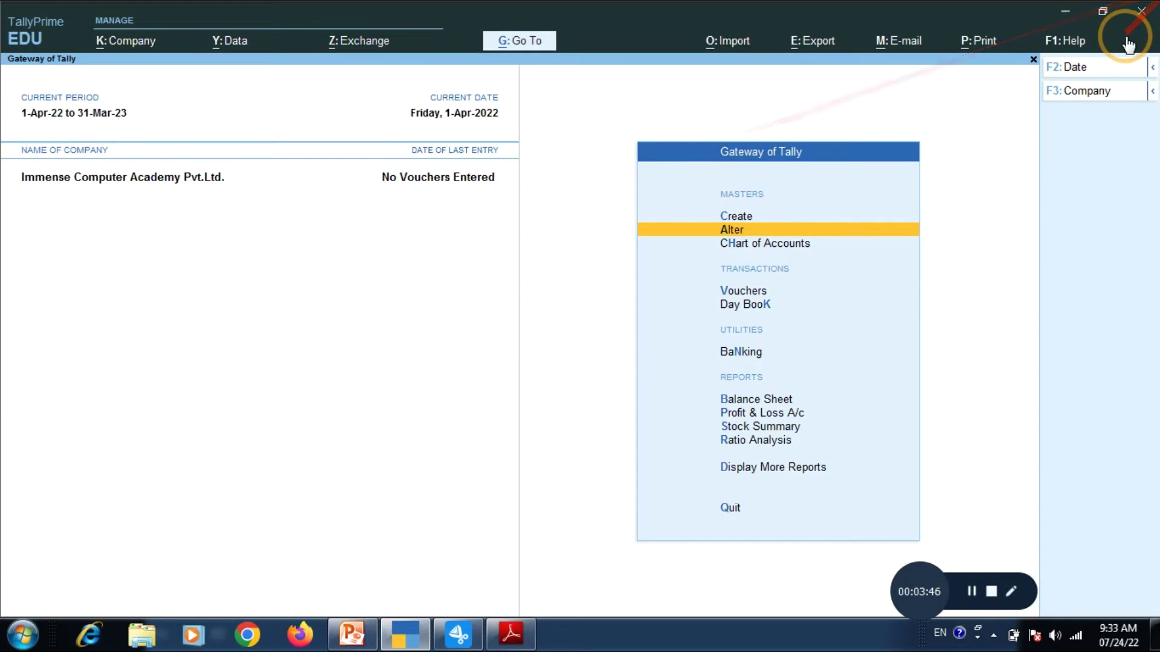
{"action": "key", "text": "Up"}
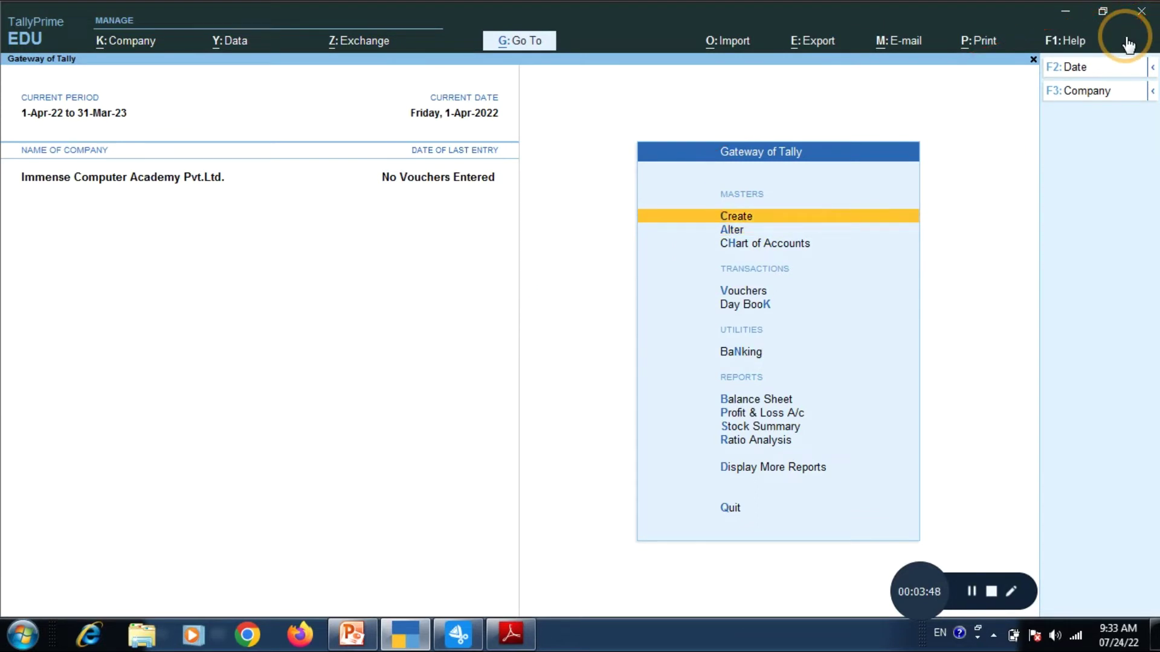
{"action": "key", "text": "Down"}
{"action": "key", "text": "Down"}
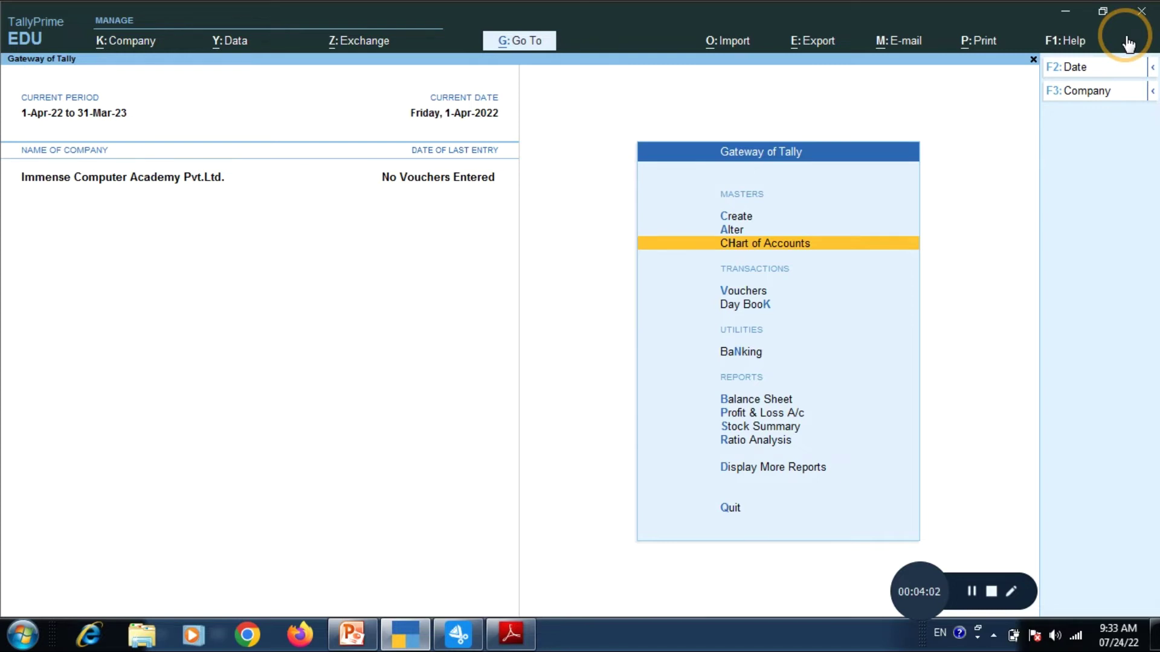
{"action": "key", "text": "Up"}
{"action": "key", "text": "Up"}
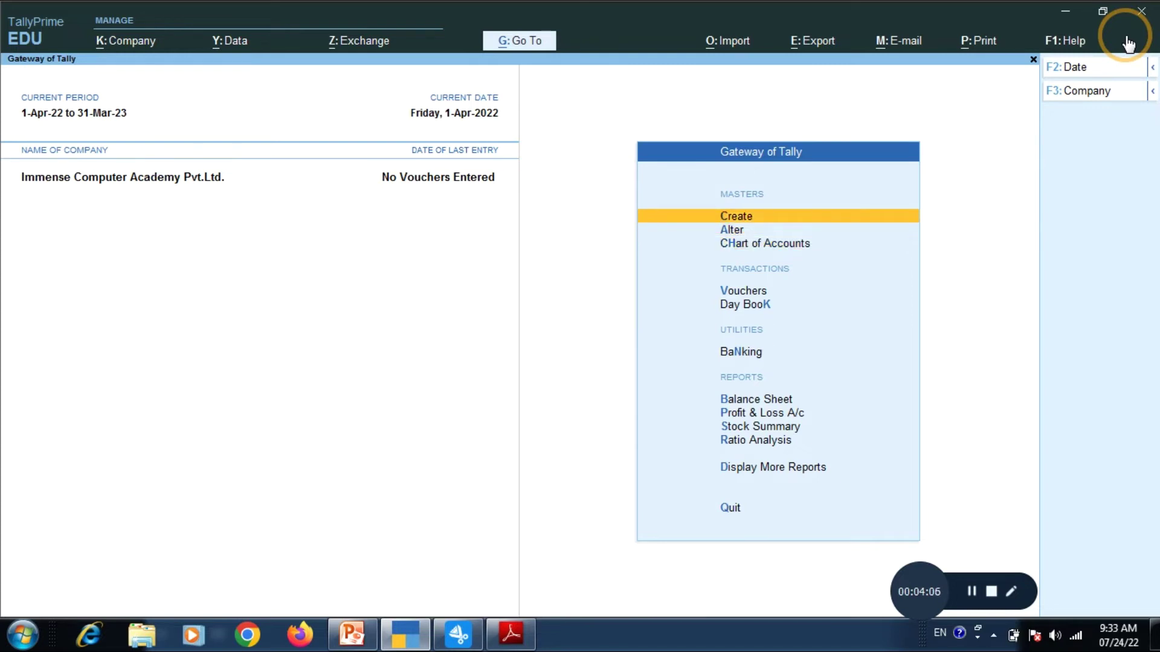
{"action": "key", "text": "Return"}
{"action": "key", "text": "Down"}
{"action": "key", "text": "Return"}
Name the new ledger Quantum Computer Academy, replacing the name Purchase.
{"action": "type", "text": "Purchase"}
{"action": "key", "text": "Return"}
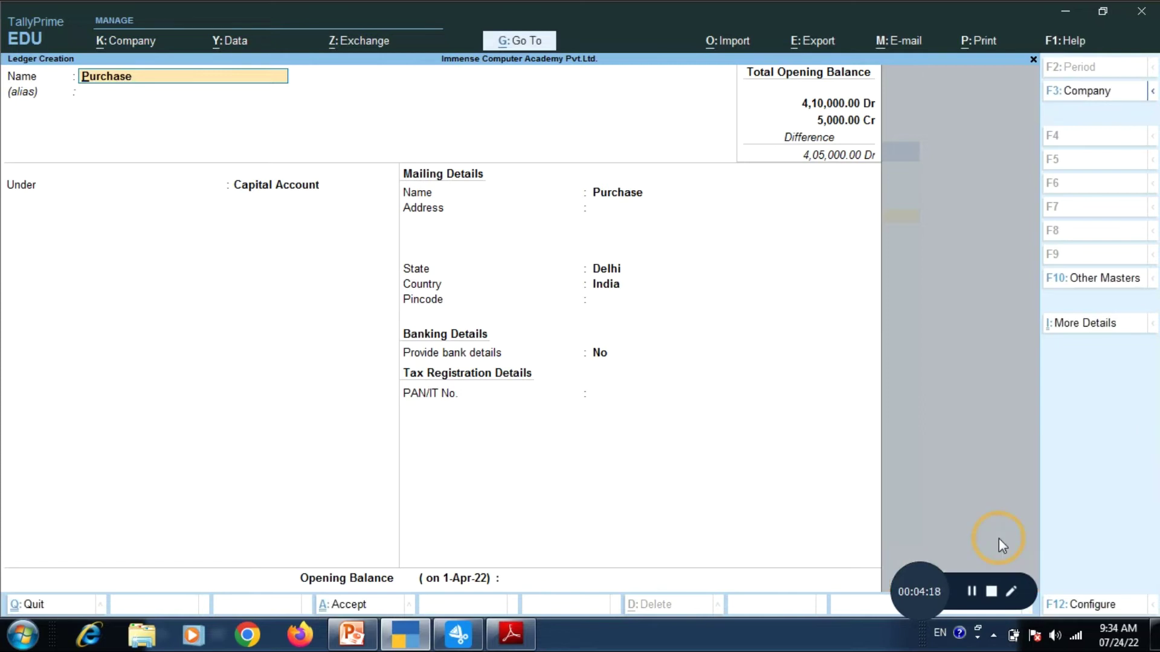
{"action": "key", "text": "BackSpace"}
{"action": "type", "text": "Quantum Computer Academy"}
{"action": "key", "text": "Return"}
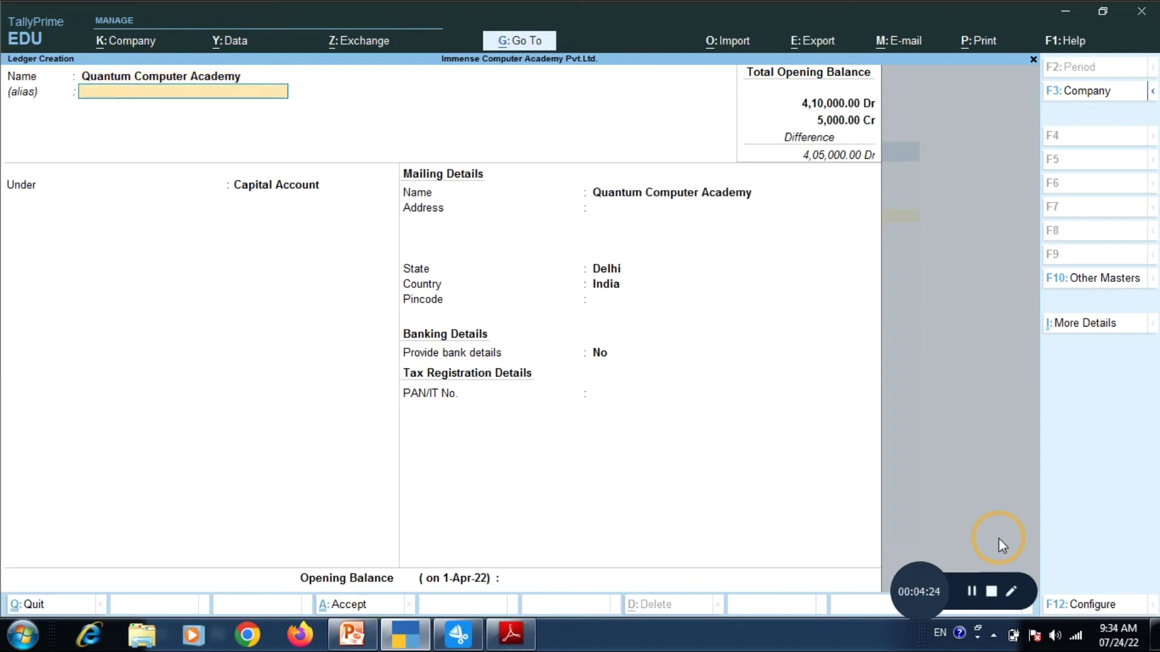
Place the Quantum Computer Academy ledger under the Sundry Creditors group, leaving the alias and bill-by-bill settings at their defaults.
{"action": "key", "text": "Return"}
{"action": "type", "text": "Sun"}
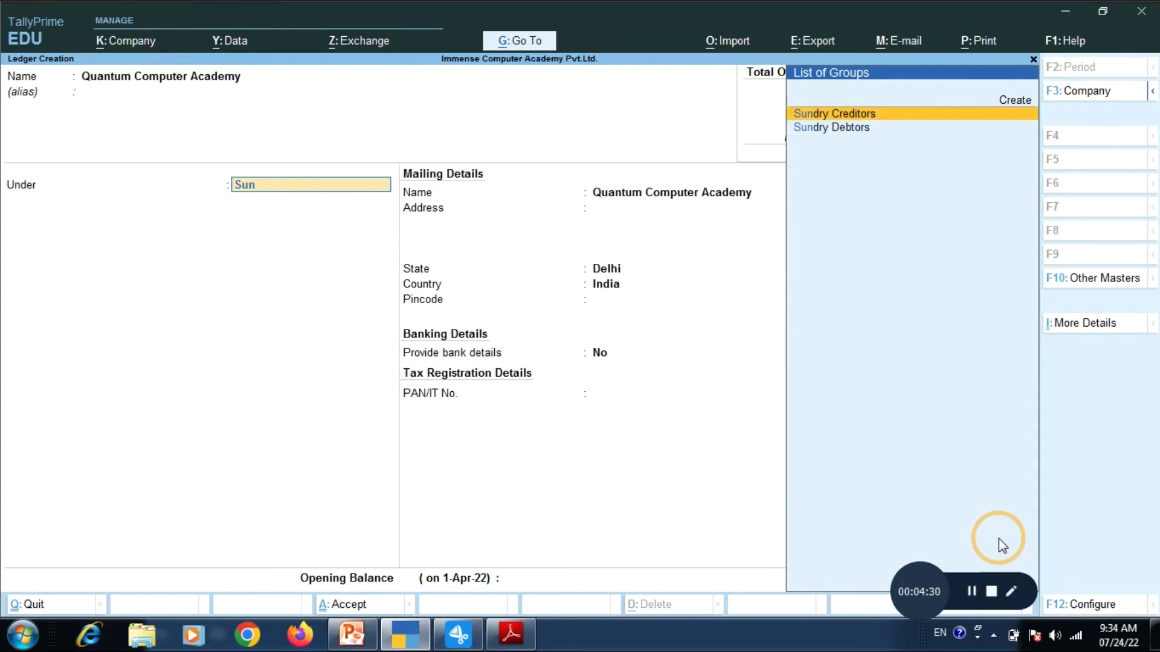
{"action": "key", "text": "Return"}
{"action": "key", "text": "Return"}
{"action": "key", "text": "Return"}
{"action": "key", "text": "Return"}
{"action": "key", "text": "Return"}
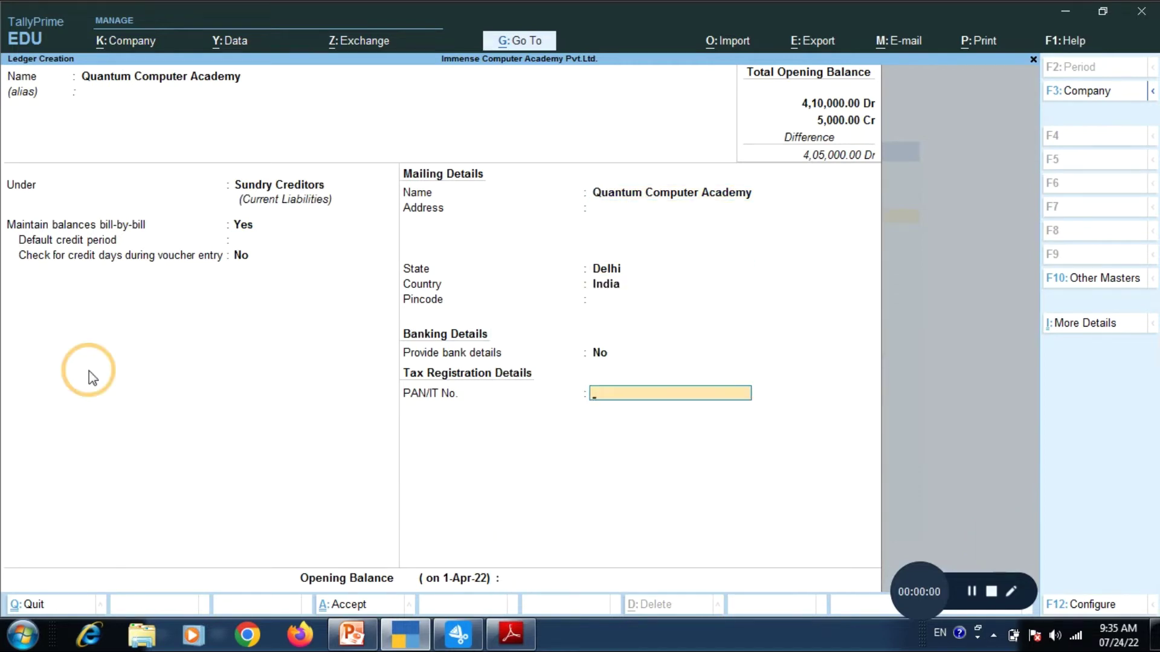
Keep the ledger's default mailing, banking and tax details, finish the ledger and return to the Gateway of Tally.
{"action": "left_click", "coordinate": [89, 371]}
{"action": "key", "text": "Return"}
{"action": "key", "text": "Return"}
{"action": "key", "text": "Return"}
{"action": "key", "text": "Return"}
{"action": "key", "text": "Return"}
{"action": "key", "text": "Return"}
{"action": "key", "text": "Return"}
{"action": "key", "text": "Return"}
{"action": "key", "text": "Return"}
{"action": "key", "text": "Return"}
{"action": "key", "text": "Return"}
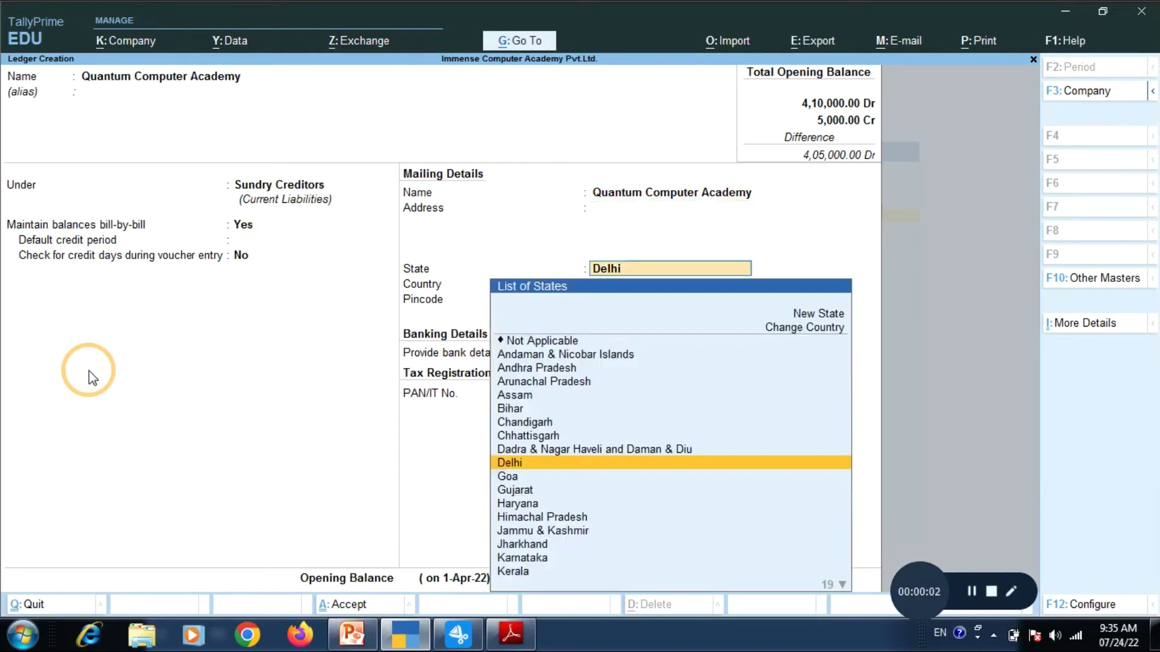
{"action": "key", "text": "Return"}
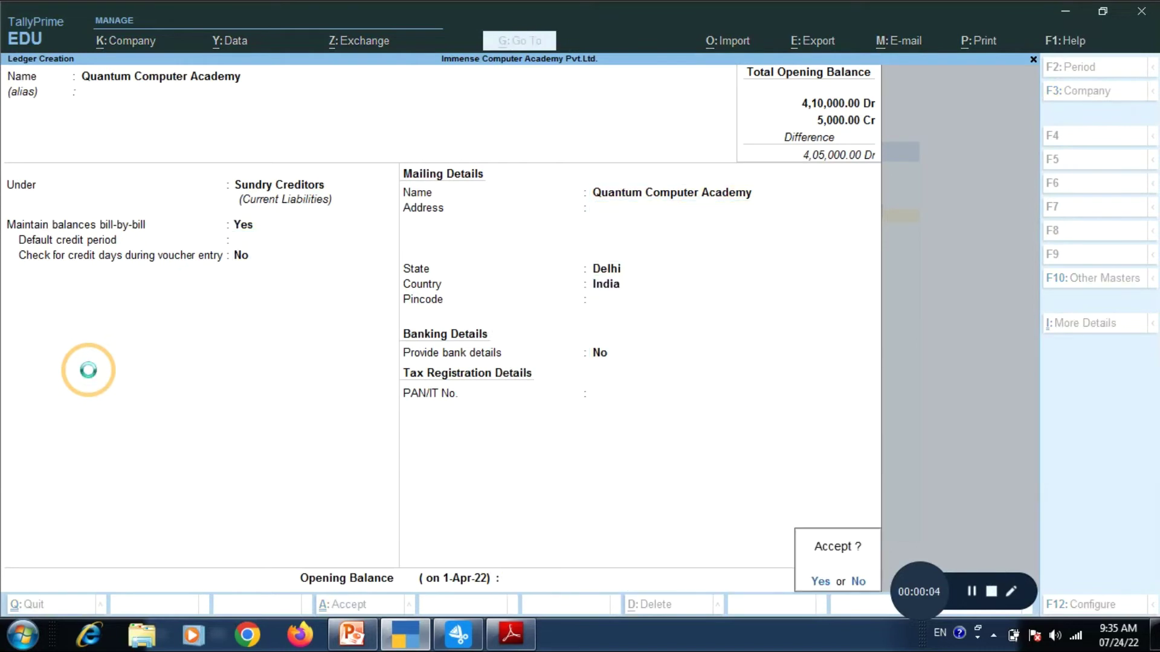
{"action": "key", "text": "Escape"}
{"action": "key", "text": "Return"}
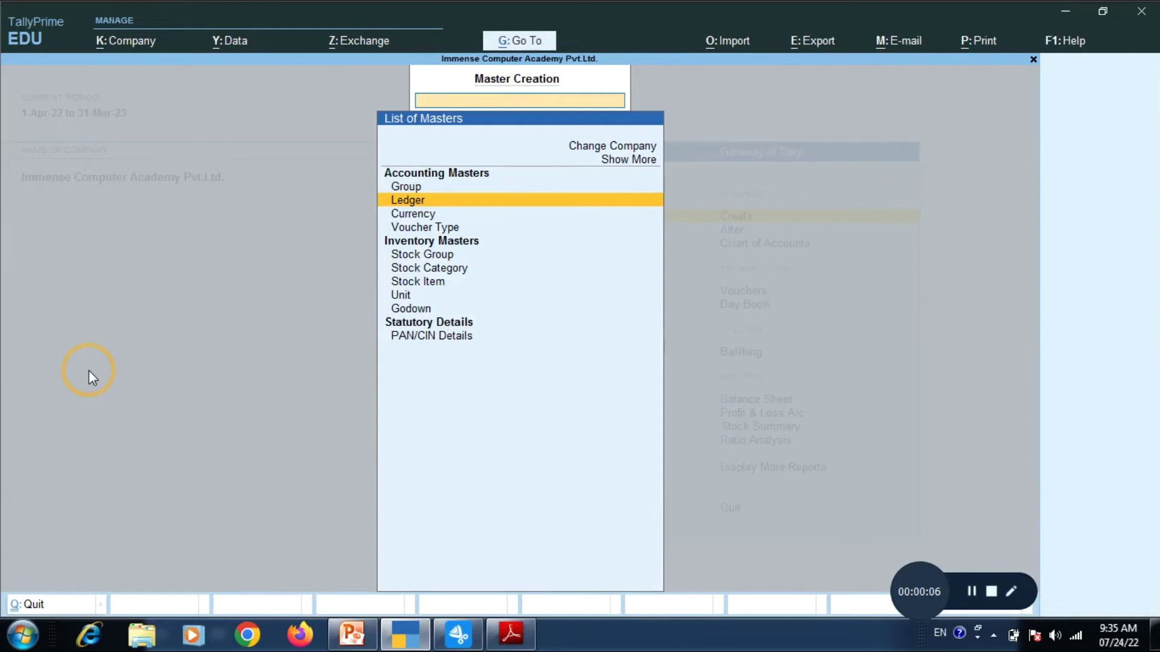
{"action": "key", "text": "Escape"}
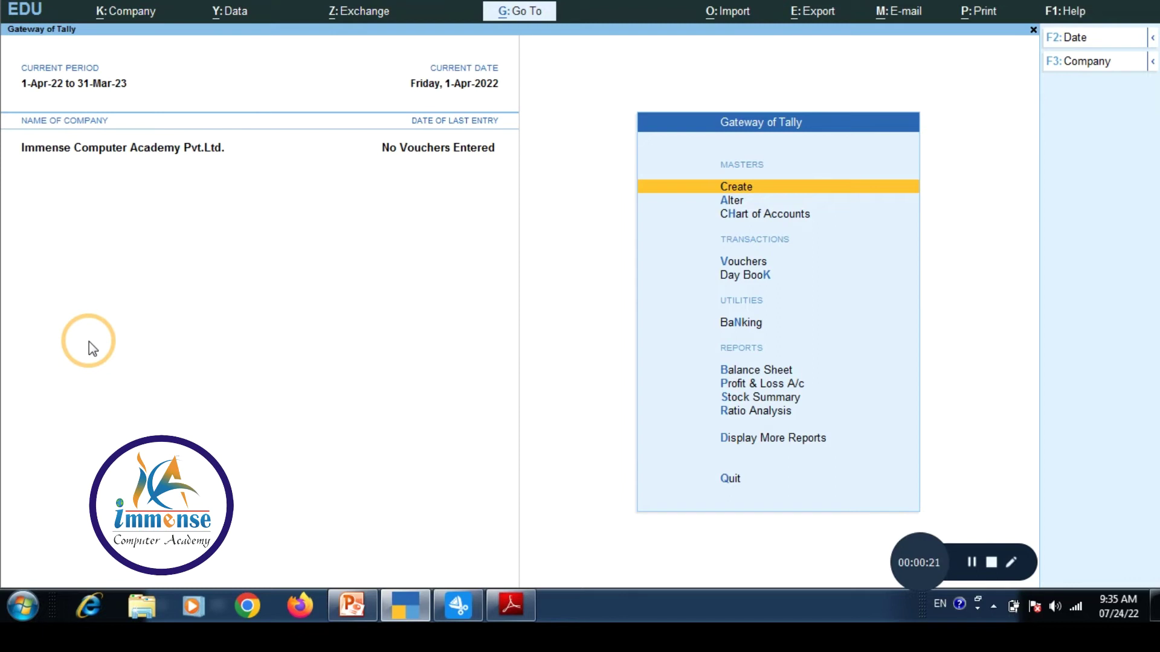
Open the form for creating a new stock group.
{"action": "key", "text": "Return"}
{"action": "key", "text": "Down"}
{"action": "key", "text": "Down"}
{"action": "key", "text": "Down"}
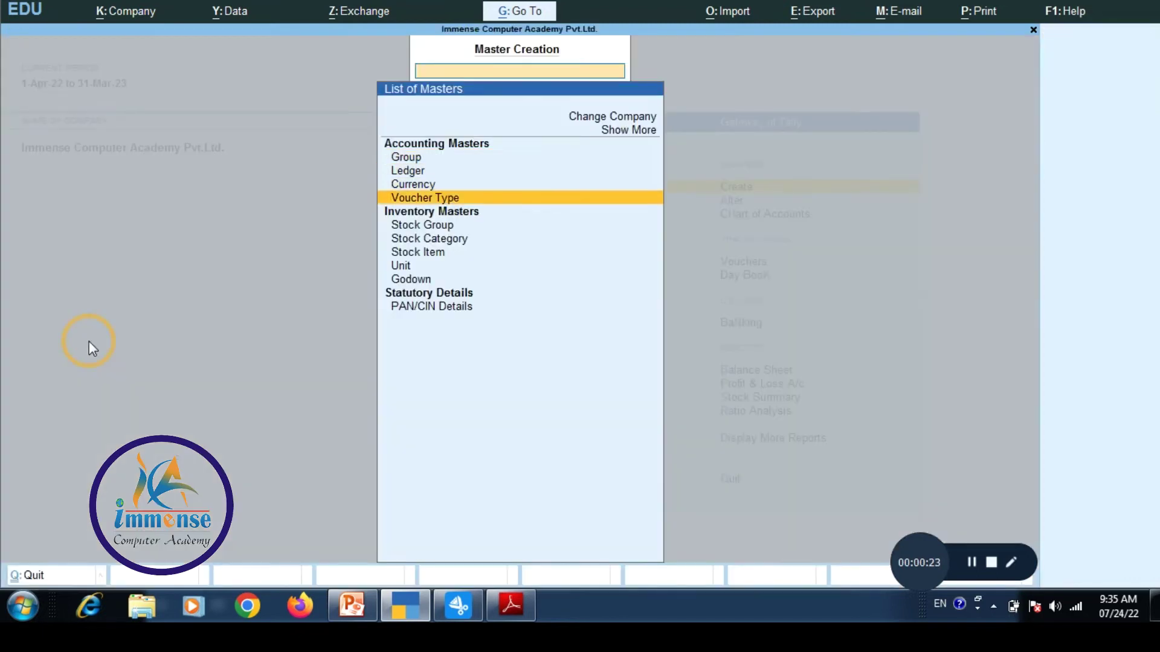
{"action": "key", "text": "Down"}
{"action": "key", "text": "Return"}
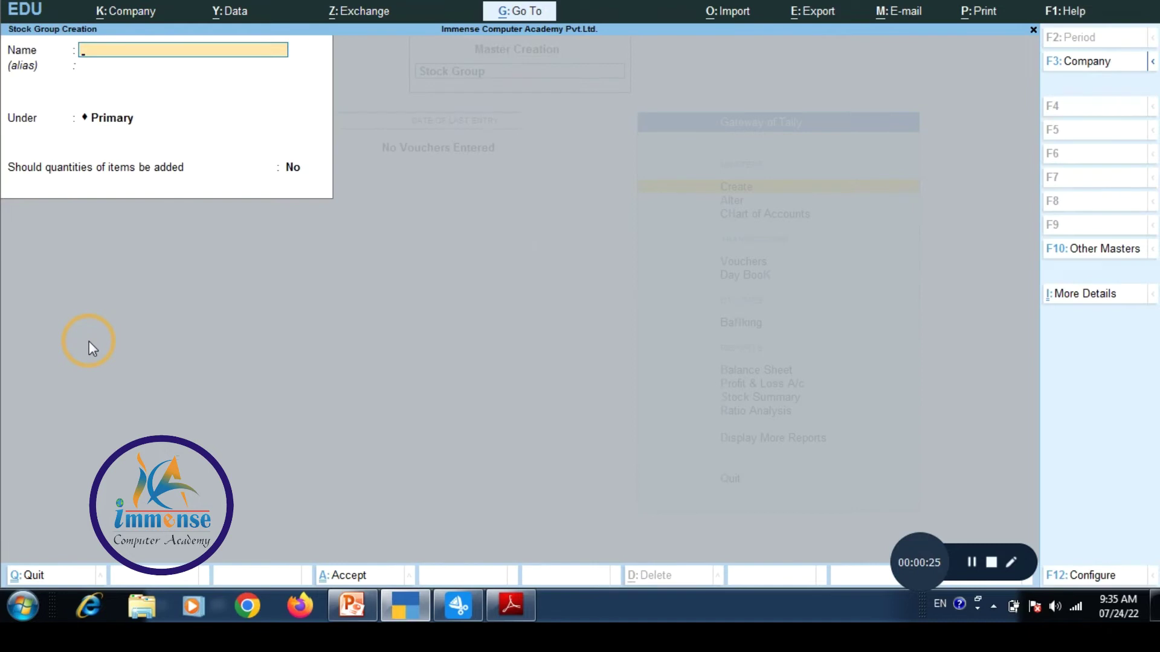
Try Hp and LG as stock group names, checking the brands and units on the invoice, and quit without saving.
{"action": "key", "text": "alt+Tab"}
{"action": "key", "text": "alt+Tab"}
{"action": "mouse_move", "coordinate": [12, 61]}
{"action": "left_mouse_down"}
{"action": "mouse_move", "coordinate": [27, 299]}
{"action": "mouse_move", "coordinate": [129, 315]}
{"action": "left_mouse_up"}
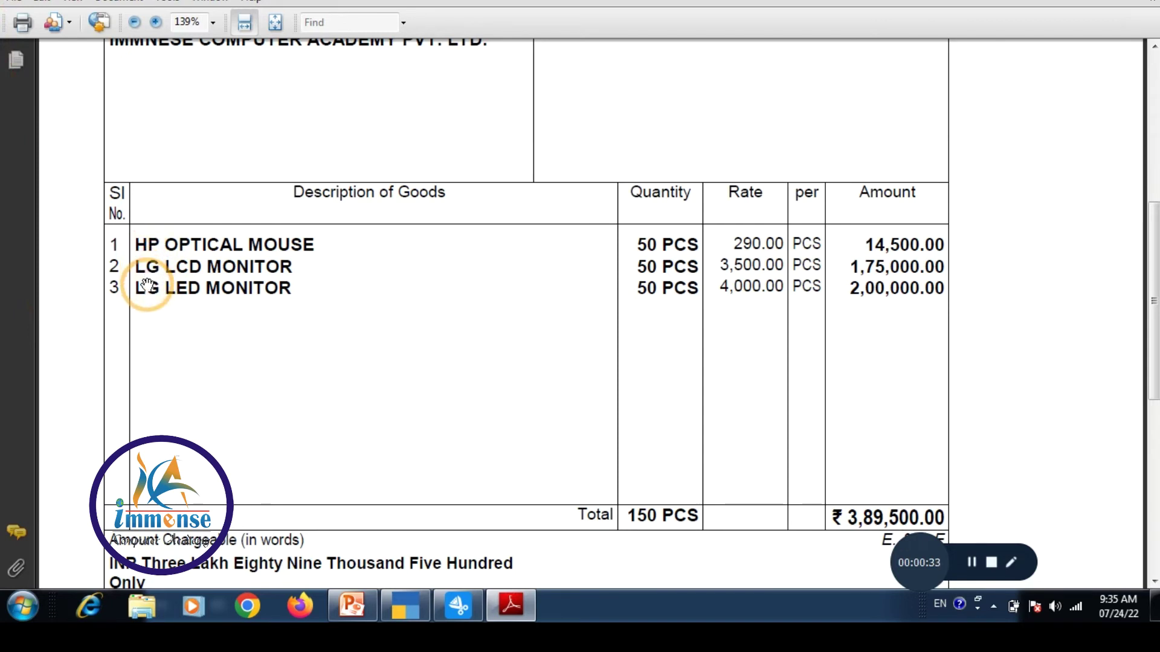
{"action": "key", "text": "alt+Tab"}
{"action": "type", "text": "Hp"}
{"action": "key", "text": "BackSpace"}
{"action": "key", "text": "BackSpace"}
{"action": "type", "text": "LG"}
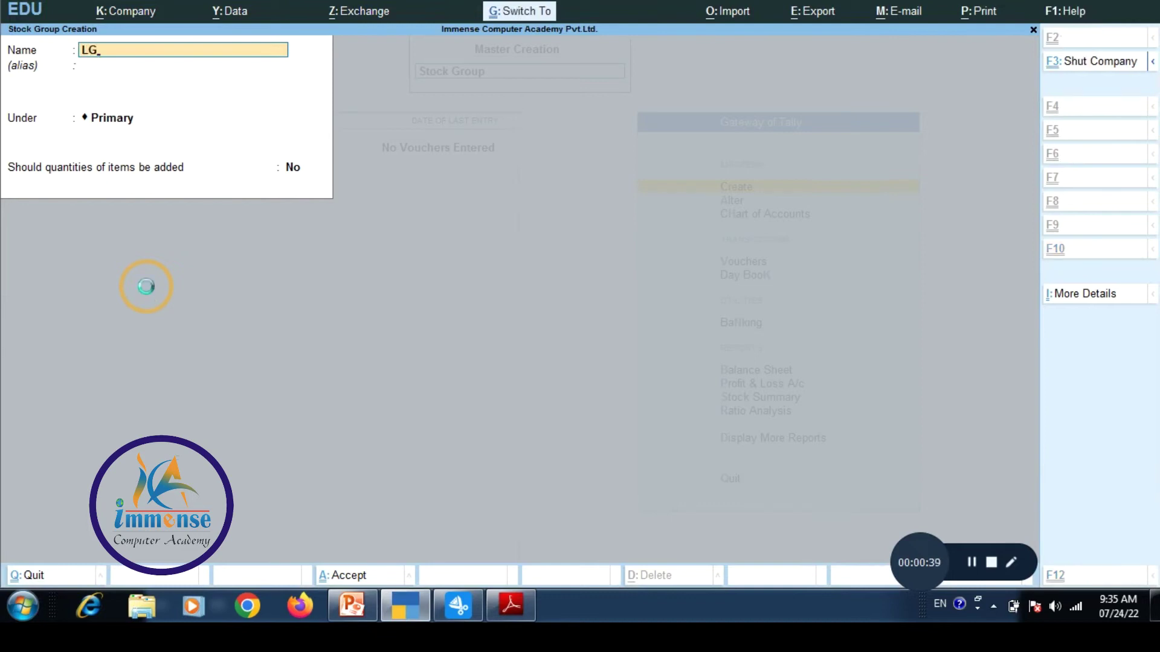
{"action": "key", "text": "alt+Tab"}
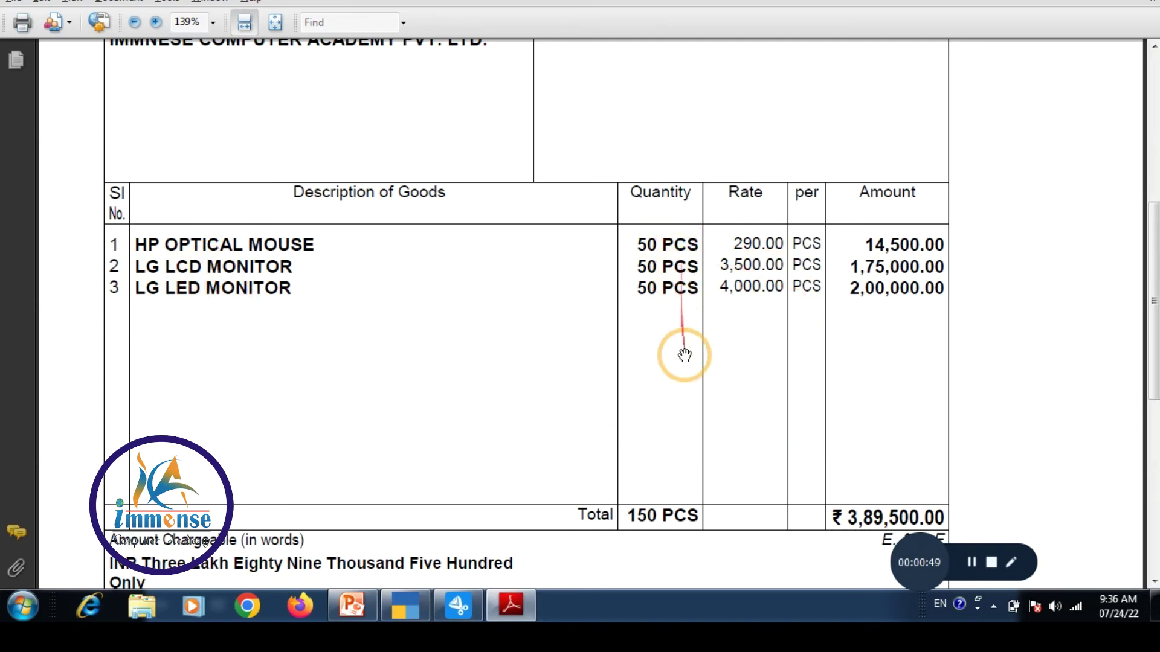
{"action": "key", "text": "alt+Tab"}
{"action": "key", "text": "Escape"}
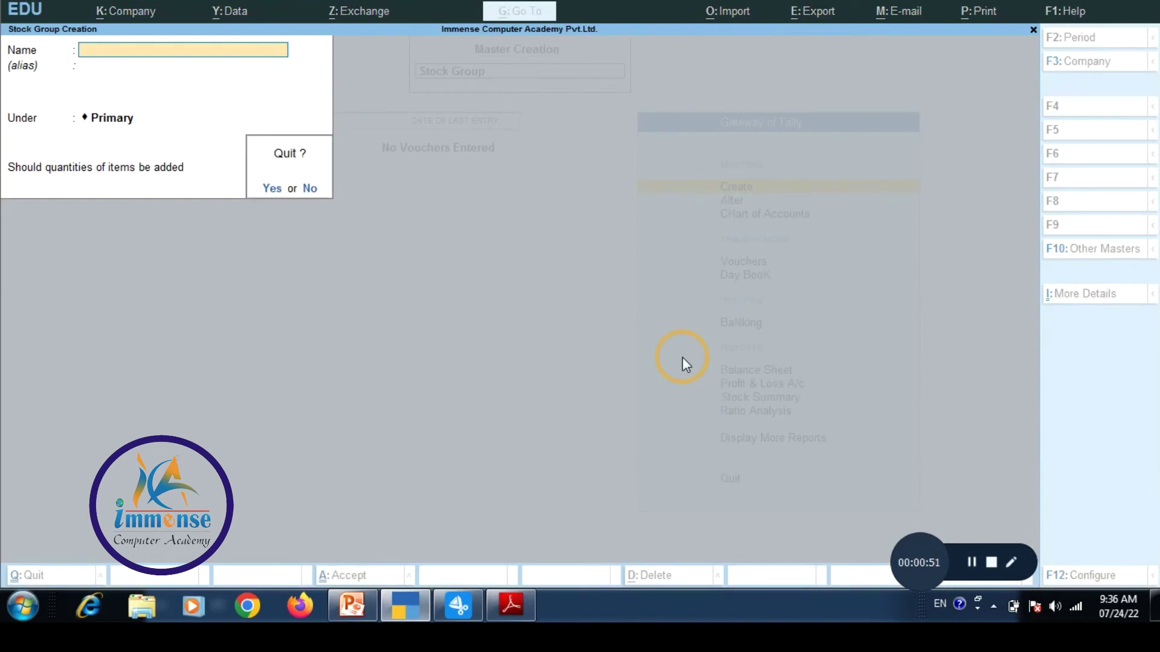
{"action": "key", "text": "y"}
Try to create a simple unit with the symbol PCS, and quit without saving.
{"action": "key", "text": "Down"}
{"action": "key", "text": "Down"}
{"action": "key", "text": "Down"}
{"action": "key", "text": "Return"}
{"action": "type", "text": "pcs"}
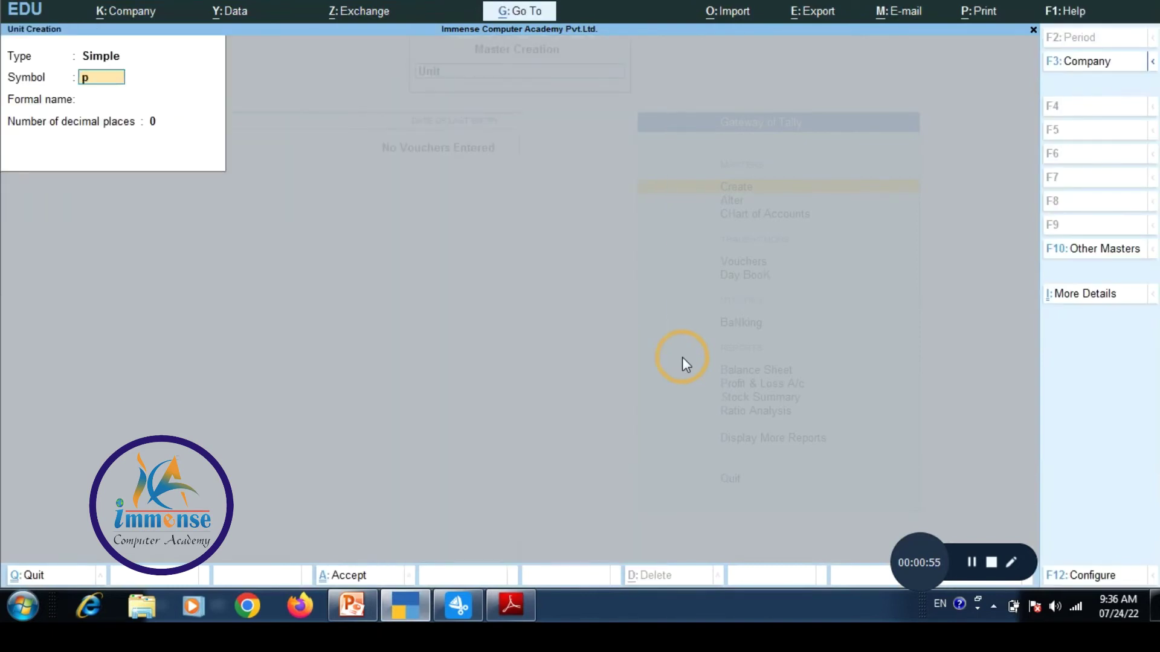
{"action": "key", "text": "BackSpace"}
{"action": "key", "text": "BackSpace"}
{"action": "key", "text": "BackSpace"}
{"action": "type", "text": "PCS"}
{"action": "key", "text": "BackSpace"}
{"action": "key", "text": "BackSpace"}
{"action": "key", "text": "BackSpace"}
{"action": "key", "text": "Escape"}
{"action": "key", "text": "y"}
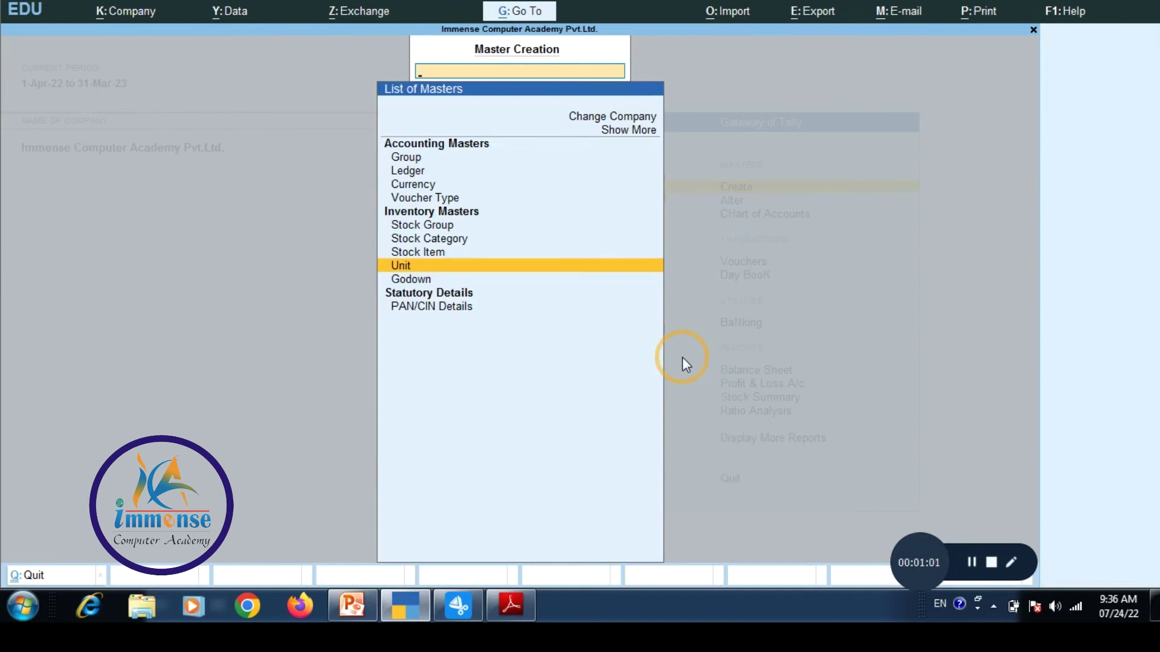
Try Monitor and Mouse as names for a new stock category, and quit without saving.
{"action": "key", "text": "Up"}
{"action": "key", "text": "Up"}
{"action": "key", "text": "Return"}
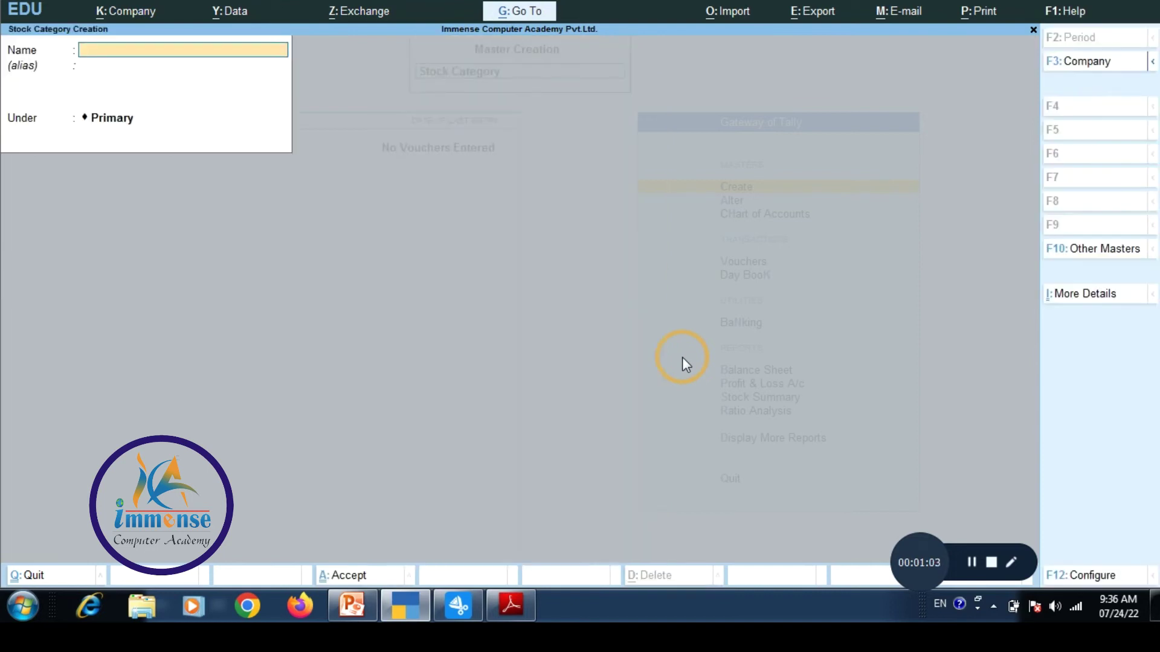
{"action": "type", "text": "Monitor"}
{"action": "key", "text": "ctrl"}
{"action": "key", "text": "ctrl+BackSpace"}
{"action": "type", "text": "MOuy"}
{"action": "key", "text": "BackSpace"}
{"action": "key", "text": "BackSpace"}
{"action": "key", "text": "BackSpace"}
{"action": "type", "text": "ous"}
{"action": "key", "text": "ctrl+BackSpace"}
{"action": "key", "text": "Escape"}
Start a new stock item and name it Hp Optical Mouse, following the first item on the invoice.
{"action": "key", "text": "Down"}
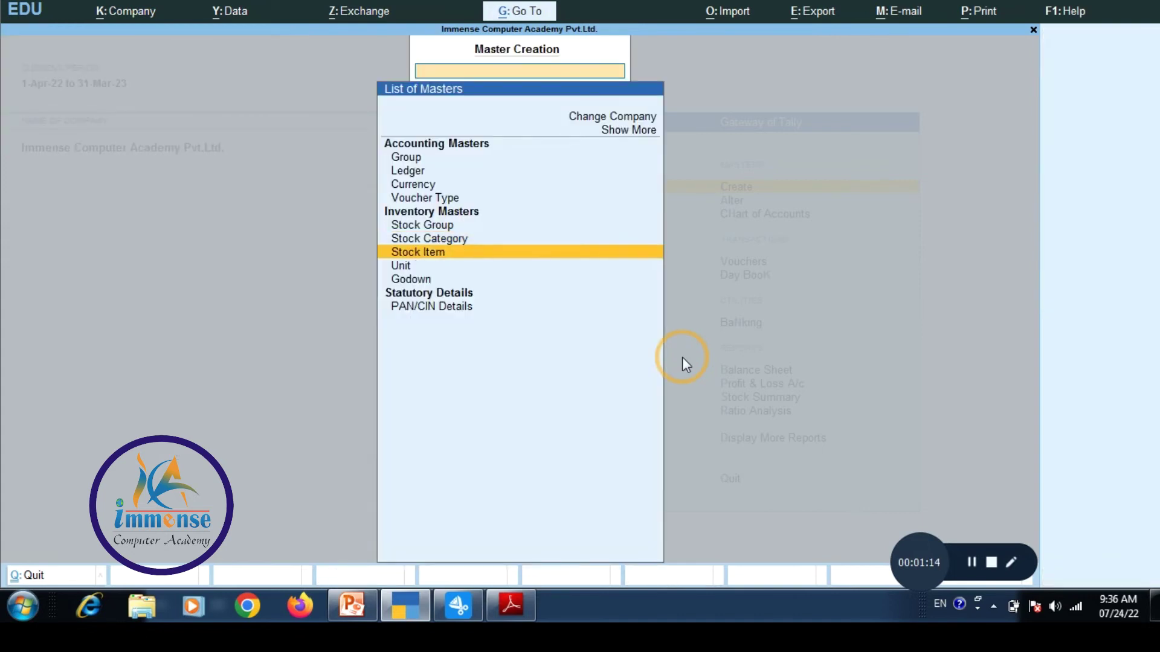
{"action": "key", "text": "Return"}
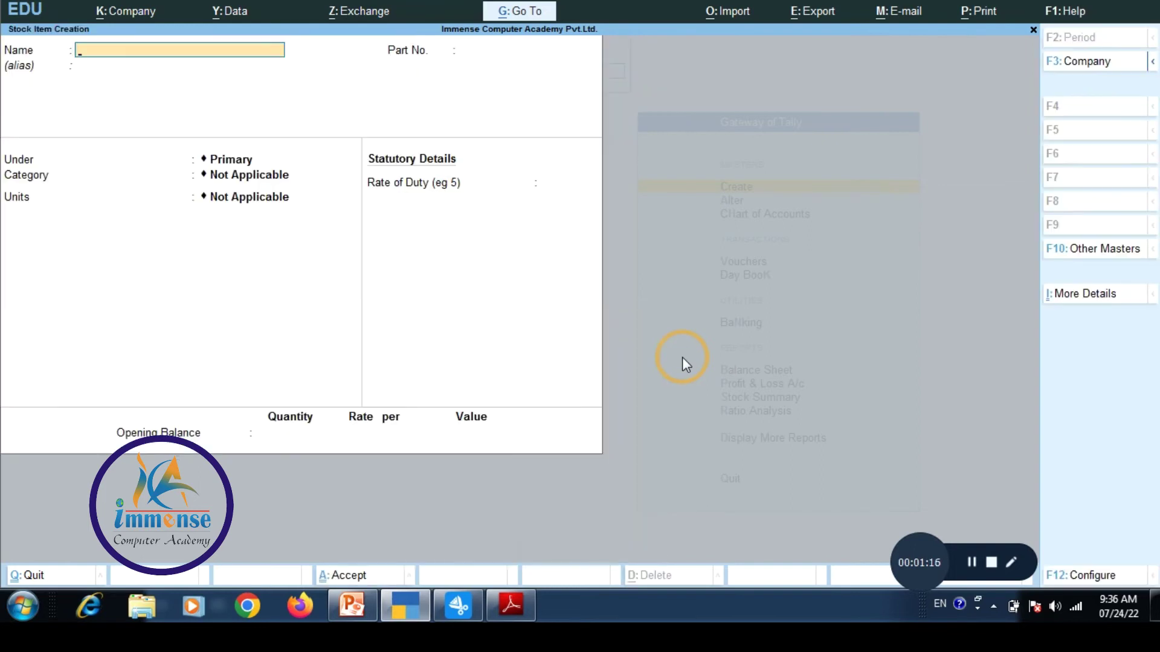
{"action": "key", "text": "alt+Tab"}
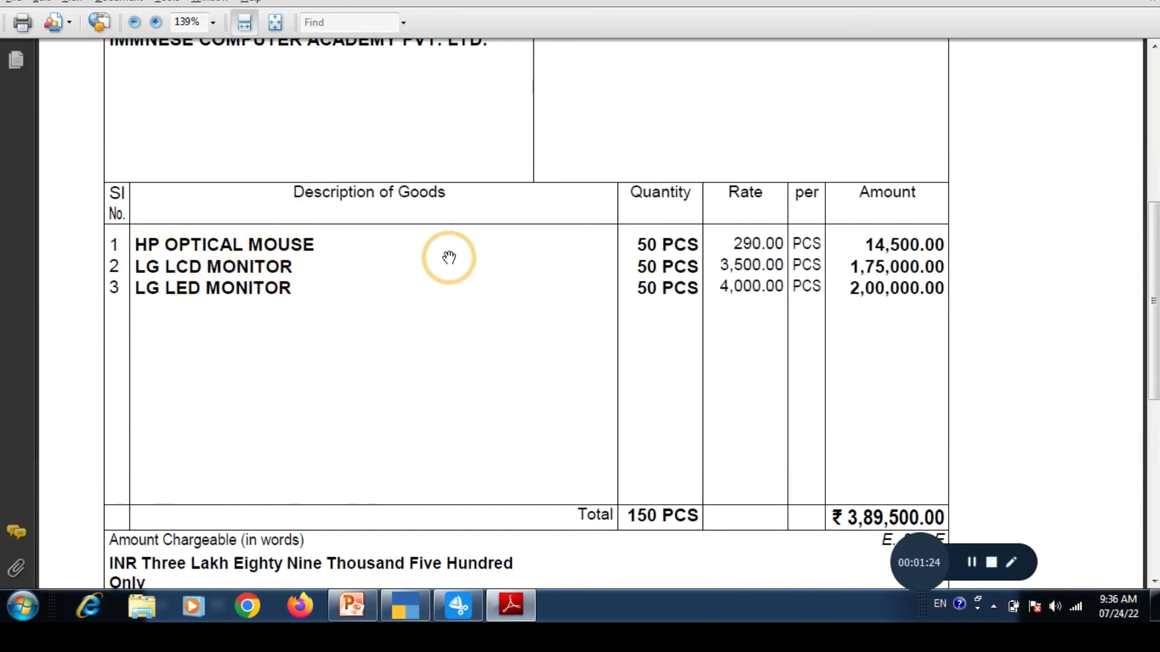
{"action": "key", "text": "alt+Tab"}
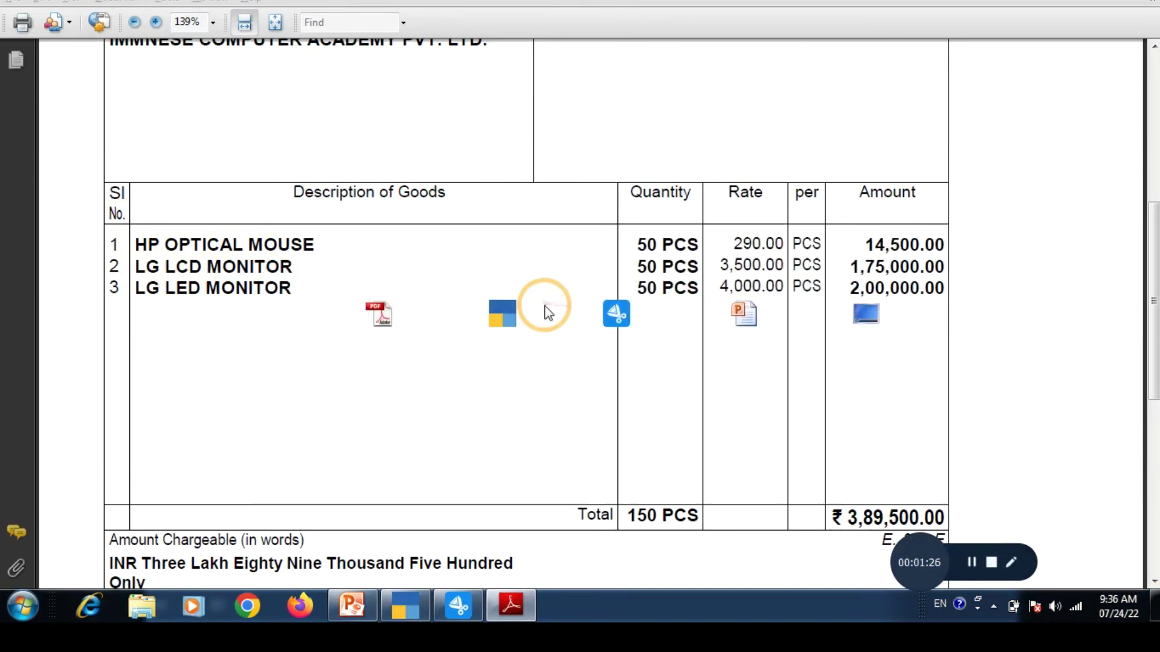
{"action": "type", "text": "Hp Optica"}
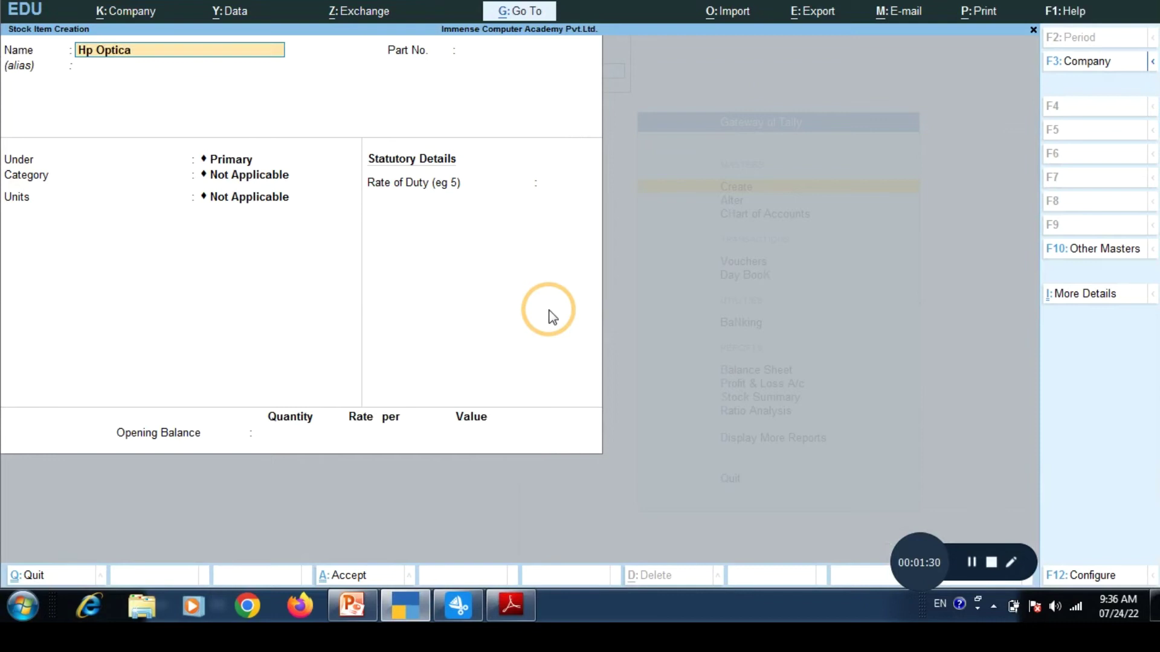
{"action": "type", "text": "l Mouse"}
{"action": "key", "text": "Return"}
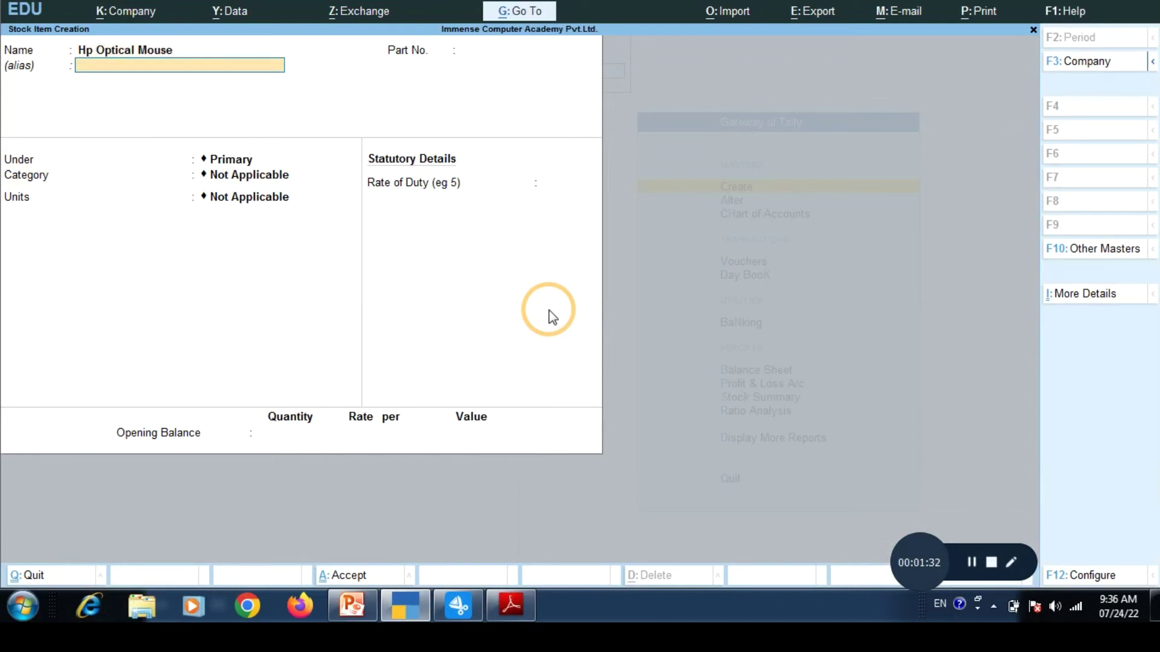
Put the Hp Optical Mouse item under the Hp group with category Mouse and units PCS, and save it.
{"action": "key", "text": "Return"}
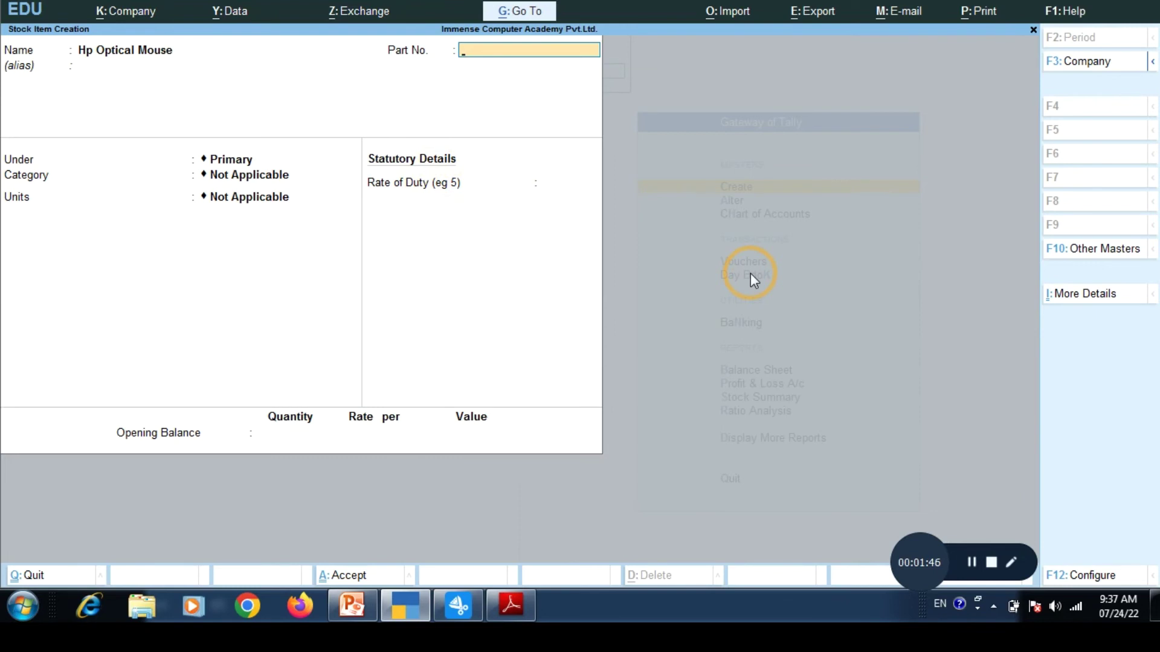
{"action": "key", "text": "Return"}
{"action": "key", "text": "Down"}
{"action": "key", "text": "Return"}
{"action": "key", "text": "Down"}
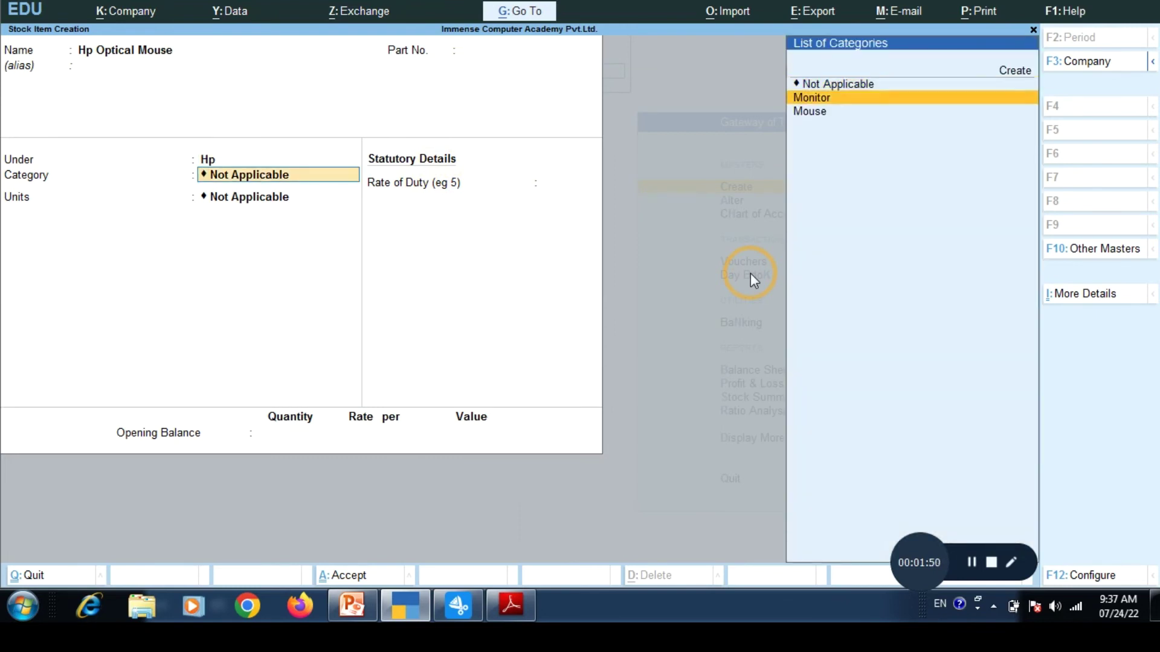
{"action": "key", "text": "Down"}
{"action": "key", "text": "Return"}
{"action": "key", "text": "Down"}
{"action": "key", "text": "Return"}
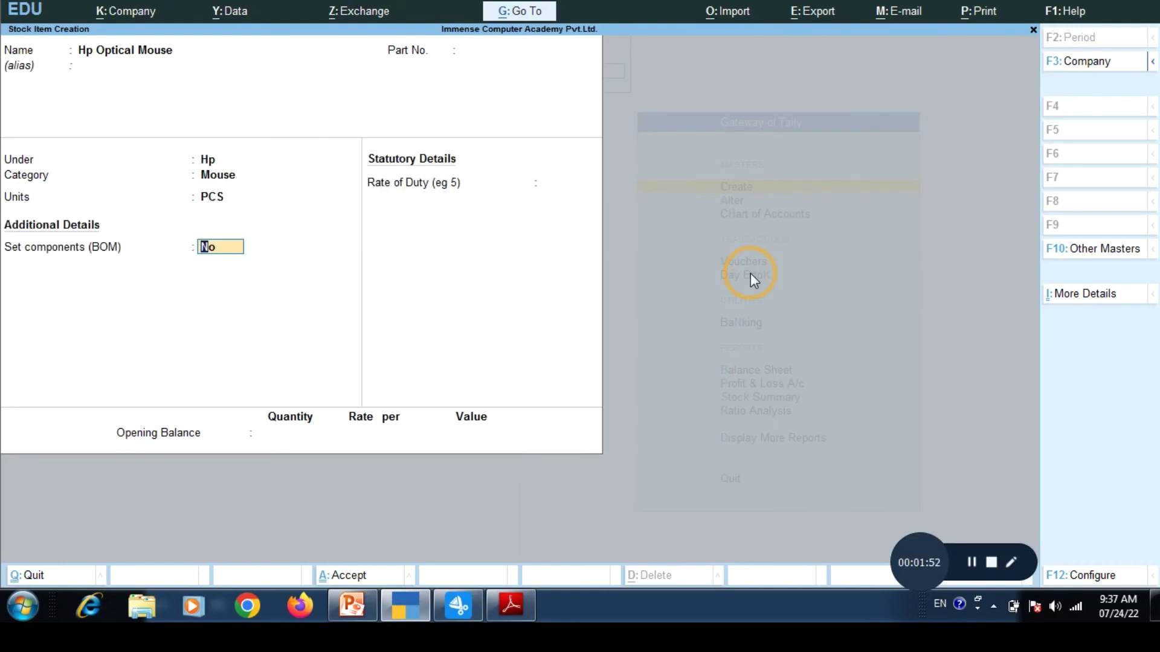
{"action": "key", "text": "ctrl+a"}
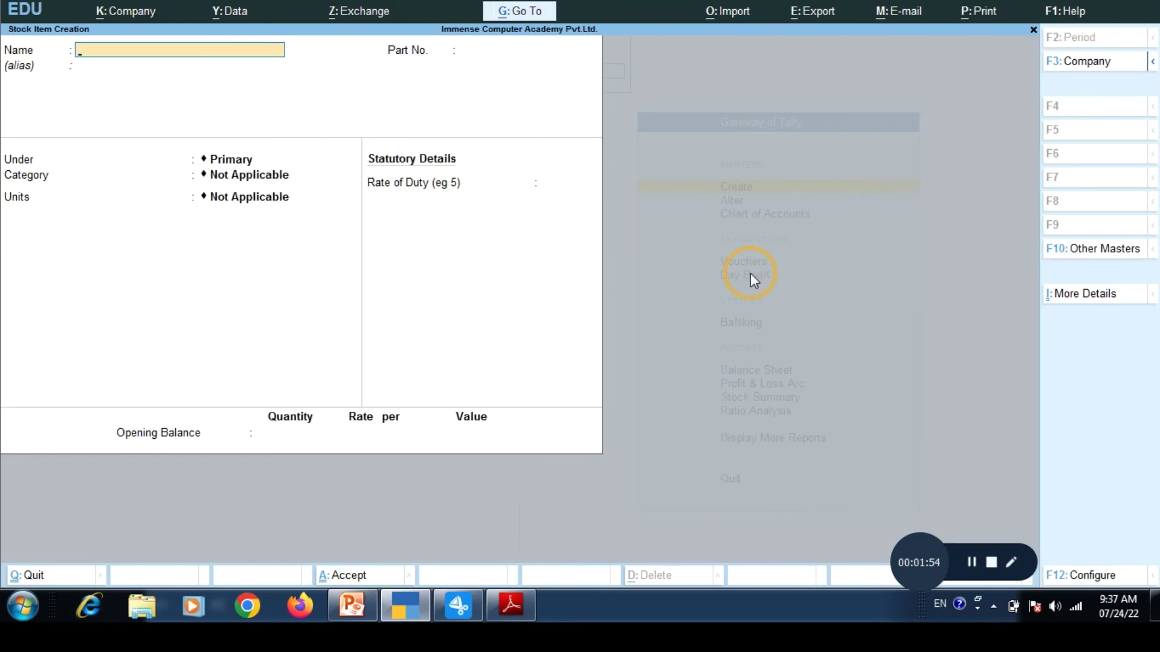
Create the stock item LG LED Monitor under the LG group with category Monitor and units PCS, and save it.
{"action": "type", "text": "LG LED Monitor\\"}
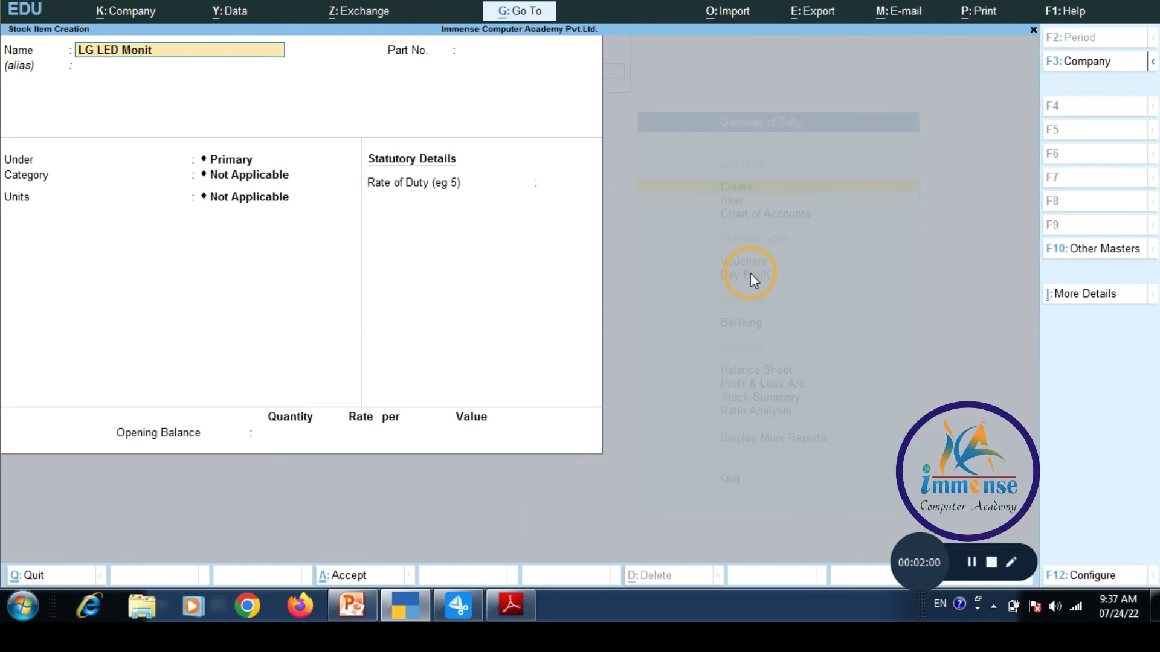
{"action": "key", "text": "Return"}
{"action": "key", "text": "BackSpace"}
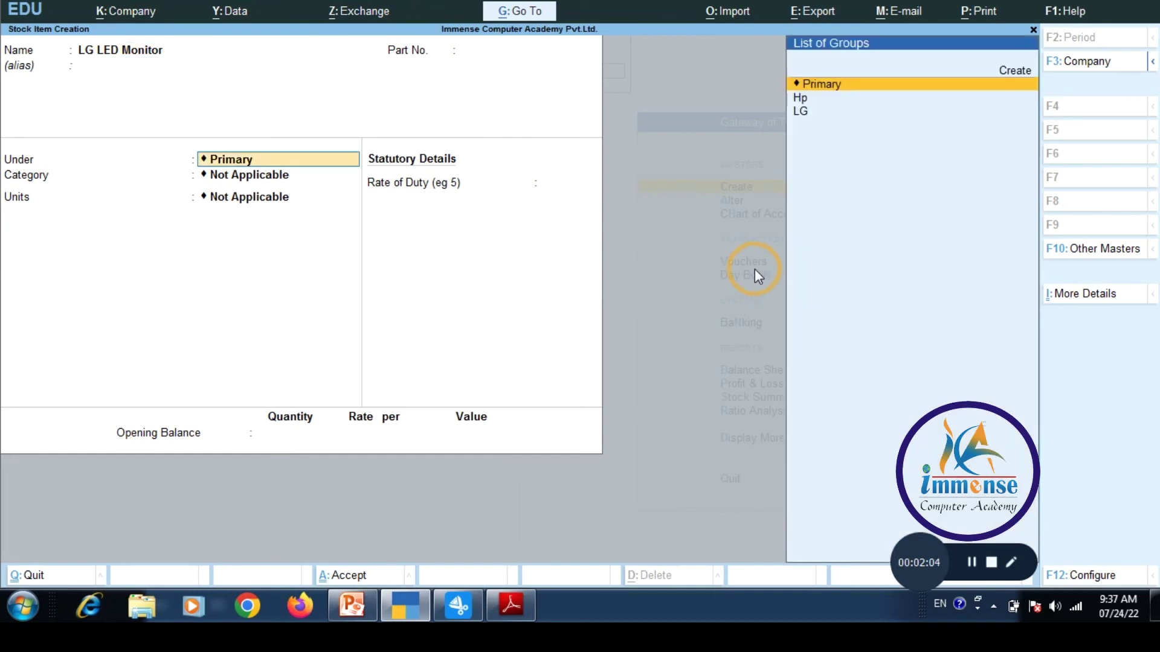
{"action": "key", "text": "Down"}
{"action": "key", "text": "Down"}
{"action": "key", "text": "Return"}
{"action": "key", "text": "Down"}
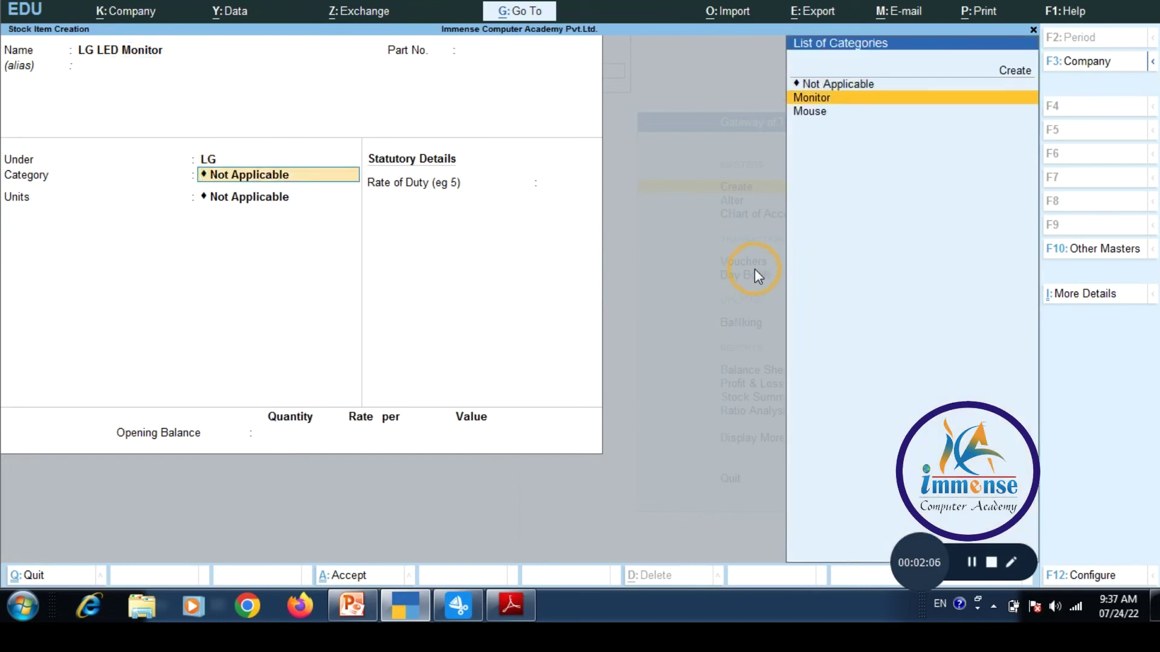
{"action": "key", "text": "Return"}
{"action": "key", "text": "Down"}
{"action": "key", "text": "Return"}
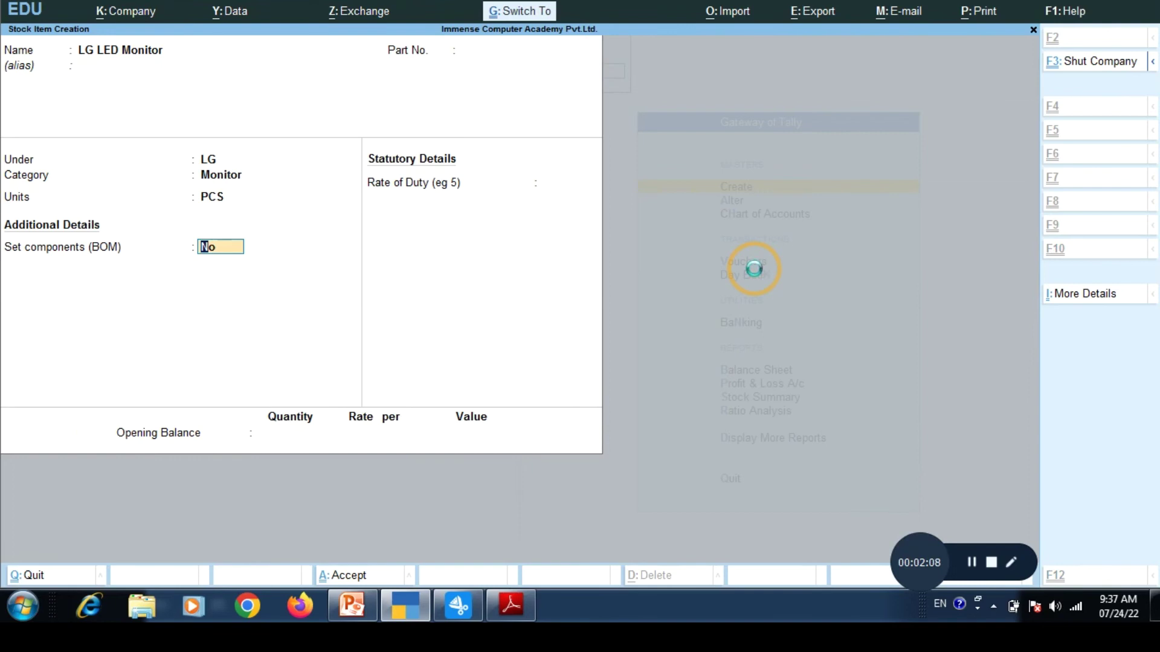
{"action": "key", "text": "ctrl+a"}
Name the next stock item LG LCD Monitor, leaving its alias empty.
{"action": "type", "text": "LG LCD"}
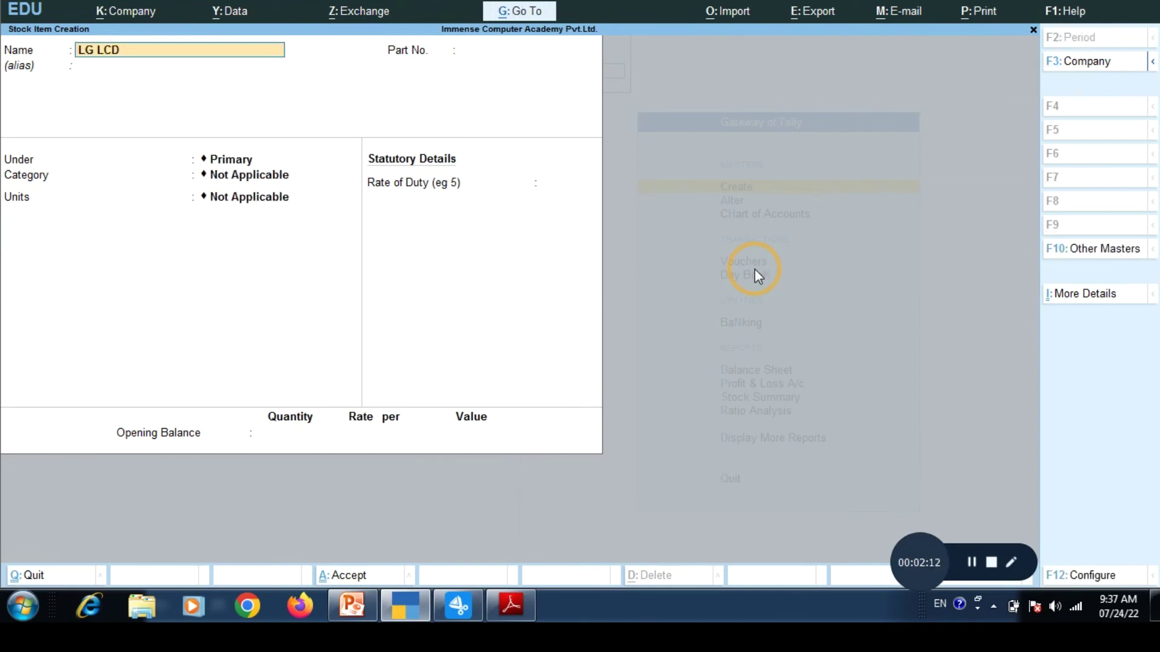
{"action": "key", "text": "Return"}
{"action": "key", "text": "BackSpace"}
{"action": "key", "text": "BackSpace"}
{"action": "key", "text": "BackSpace"}
{"action": "type", "text": "Monitor"}
{"action": "key", "text": "Return"}
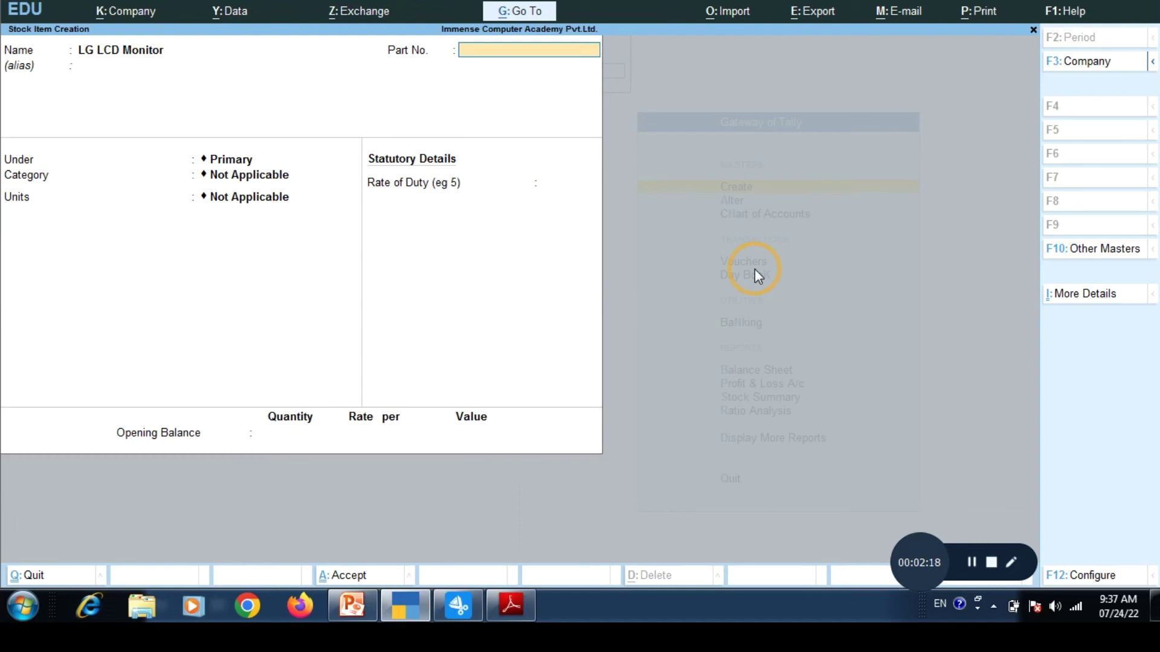
Assign LG LCD Monitor to the LG group, category Monitor and units PCS, save it, and return to the Gateway of Tally.
{"action": "key", "text": "Return"}
{"action": "key", "text": "Down"}
{"action": "key", "text": "Down"}
{"action": "key", "text": "Return"}
{"action": "key", "text": "Down"}
{"action": "key", "text": "Return"}
{"action": "key", "text": "Return"}
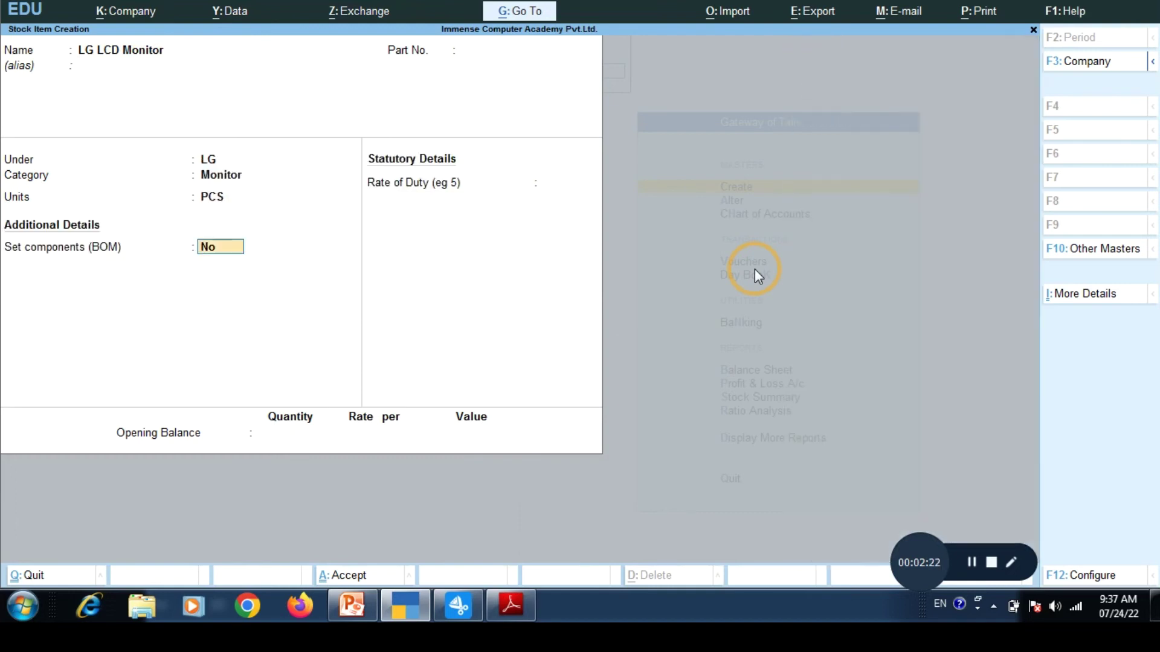
{"action": "key", "text": "ctrl+a"}
{"action": "key", "text": "Escape"}
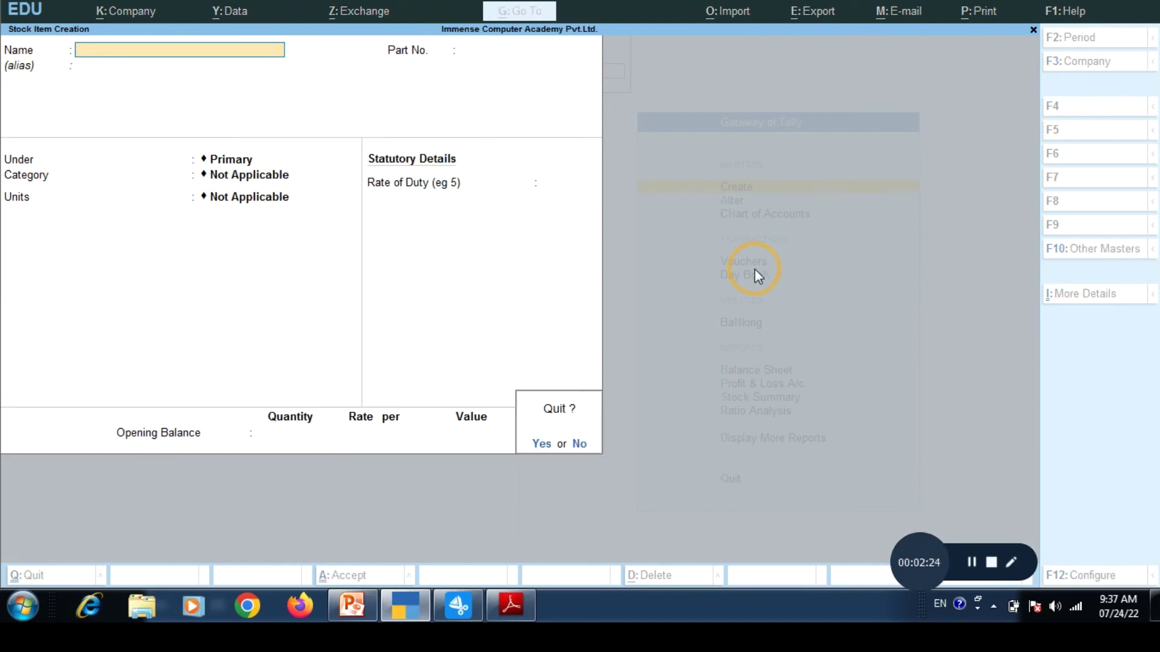
{"action": "key", "text": "Return"}
{"action": "key", "text": "Escape"}
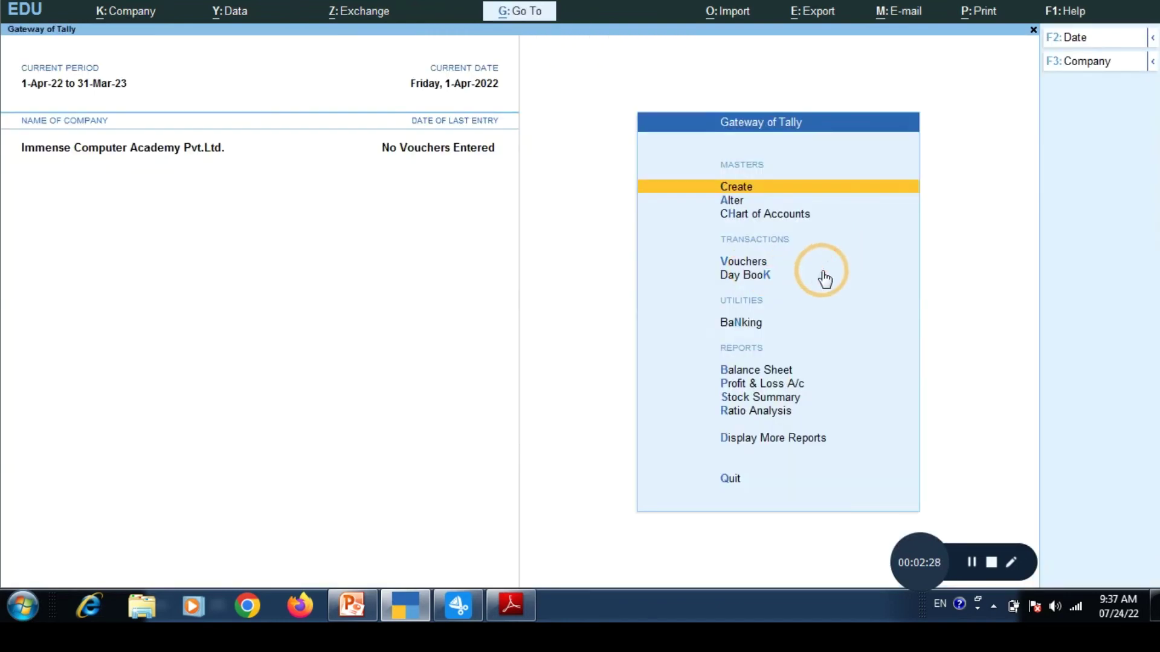
Check the goods listed on the invoice and start a new Purchase voucher in TallyPrime.
{"action": "key", "text": "alt+Tab"}
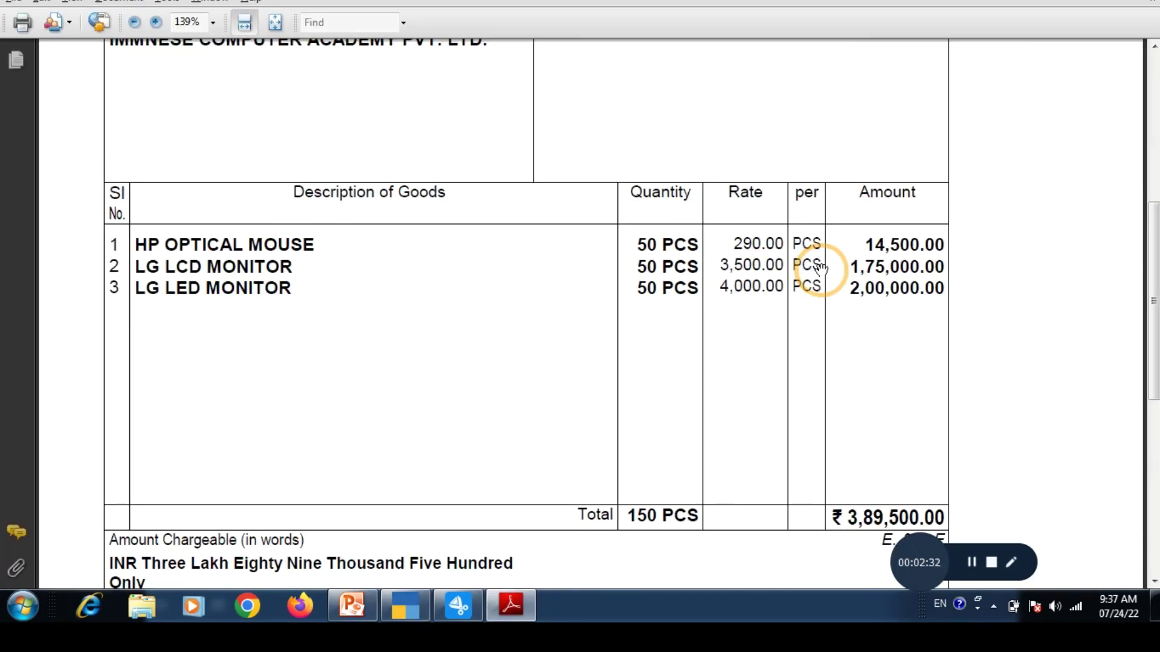
{"action": "key", "text": "alt+Tab"}
{"action": "key", "text": "Down"}
{"action": "key", "text": "Down"}
{"action": "key", "text": "Down"}
{"action": "key", "text": "Return"}
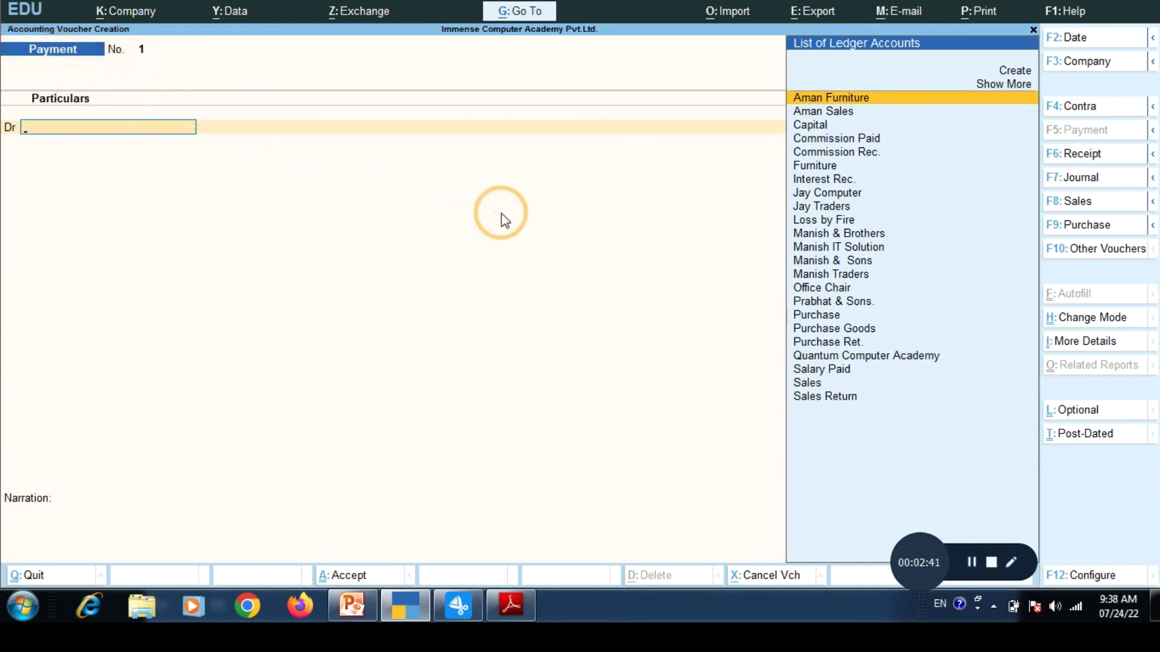
{"action": "key", "text": "F9"}
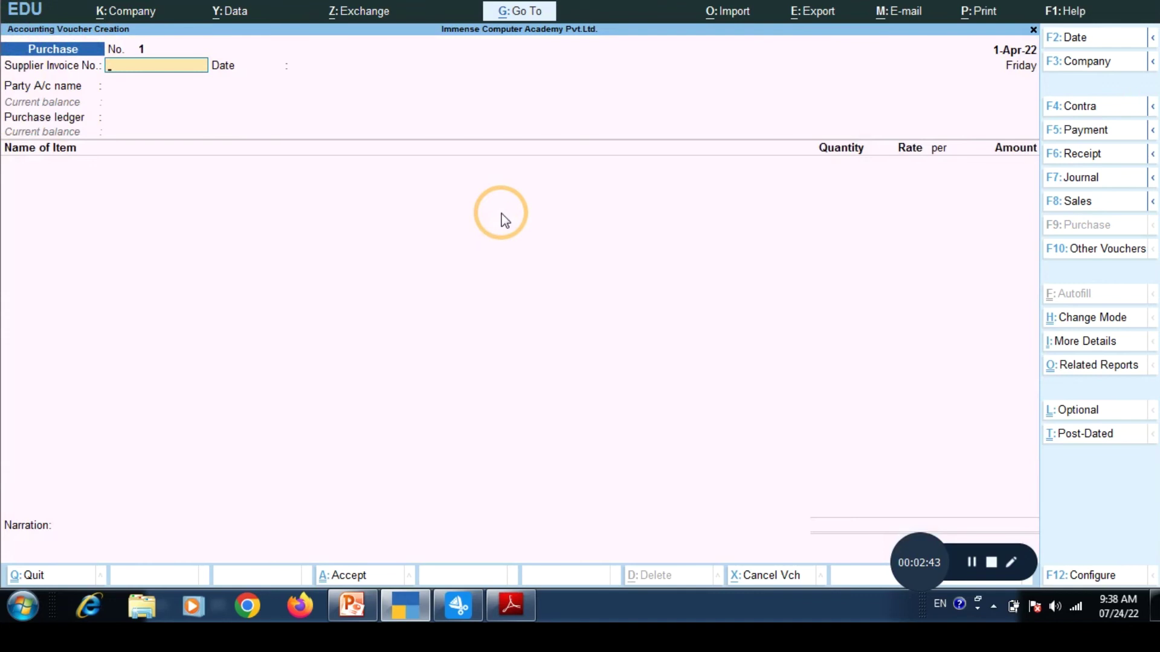
Look up the invoice header and enter supplier invoice number 1 dated 1-Apr-22 in the purchase voucher.
{"action": "key", "text": "alt+Tab"}
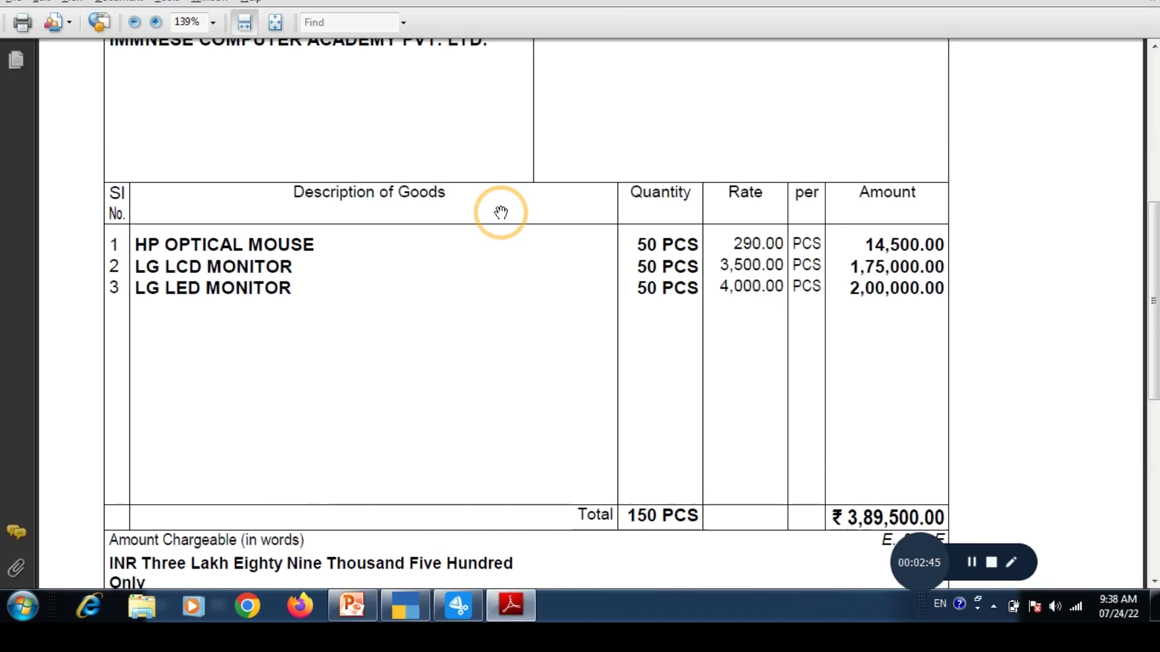
{"action": "left_click_drag", "start_coordinate": [523, 157], "coordinate": [512, 586]}
{"action": "left_click_drag", "start_coordinate": [542, 122], "coordinate": [544, 417]}
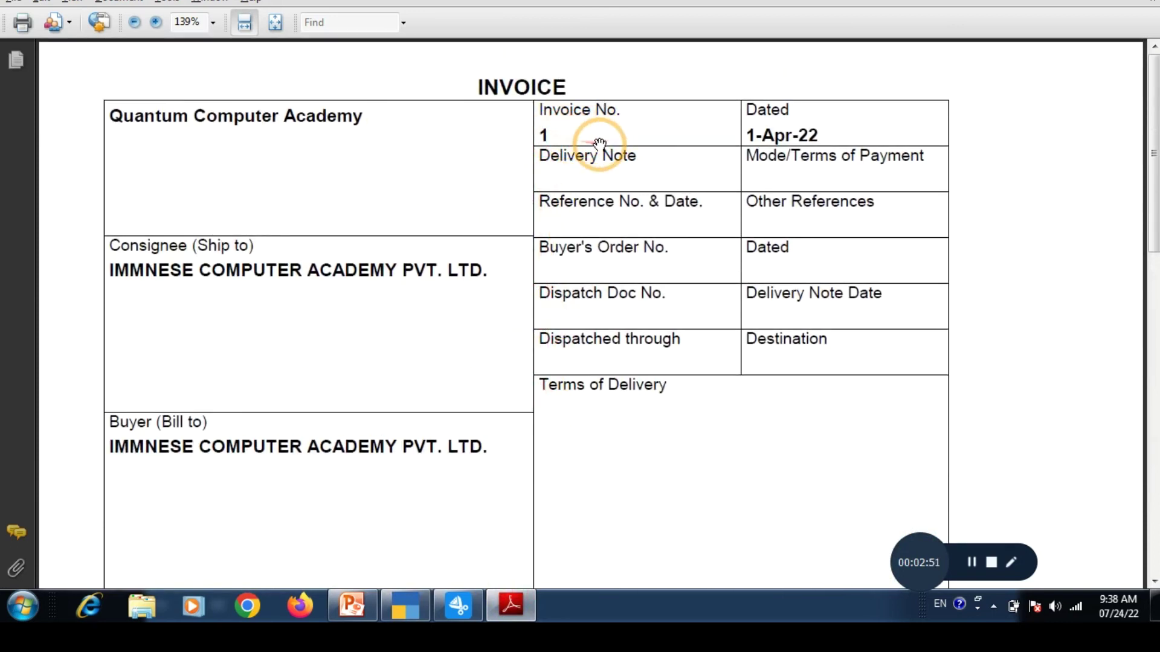
{"action": "key", "text": "alt+Tab"}
{"action": "key", "text": "Return"}
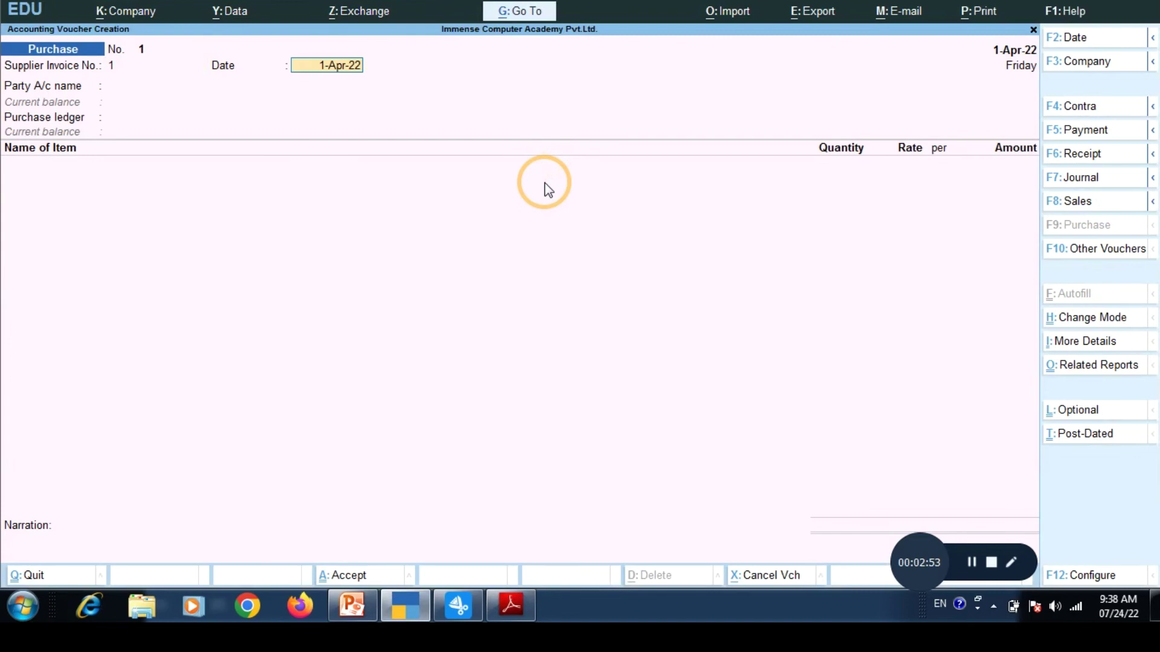
{"action": "key", "text": "Return"}
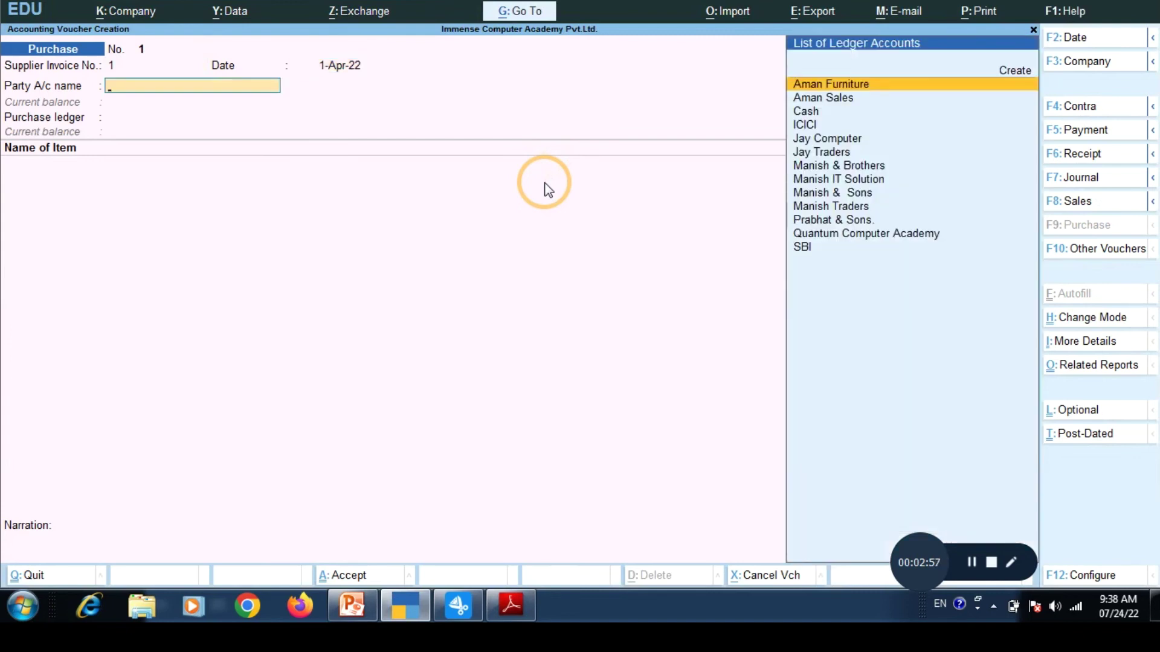
Set Quantum Computer Academy as the voucher's party account and leave all its receipt details blank.
{"action": "type", "text": "Qu"}
{"action": "key", "text": "Return"}
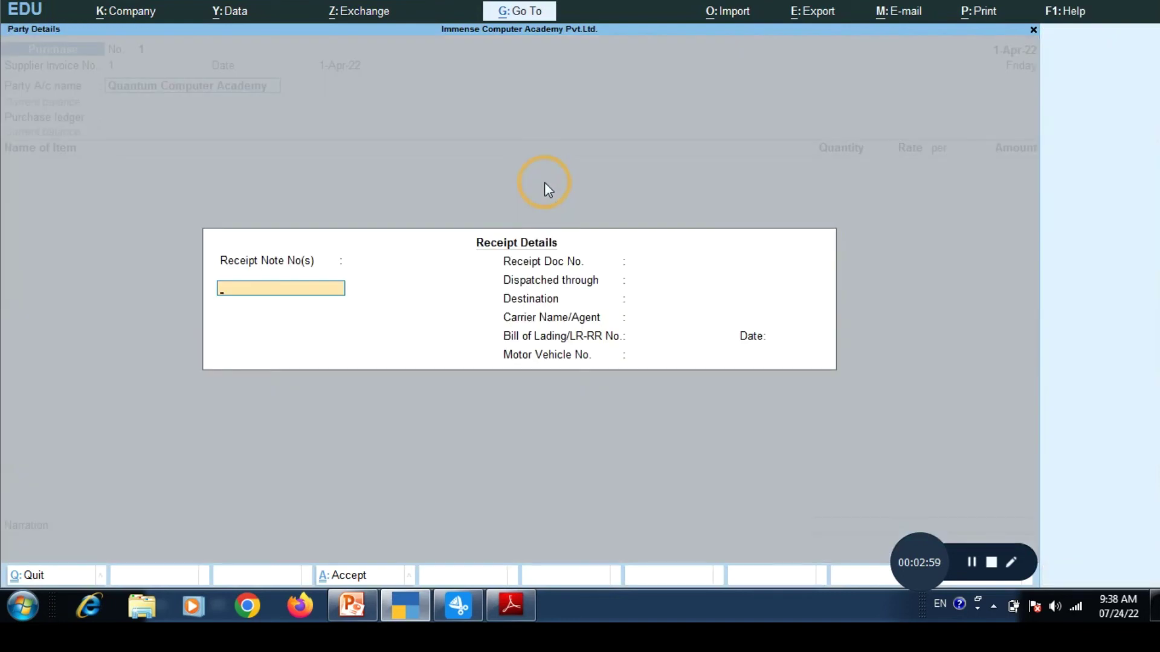
{"action": "key", "text": "Return"}
{"action": "key", "text": "Return"}
{"action": "key", "text": "Return"}
{"action": "key", "text": "Return"}
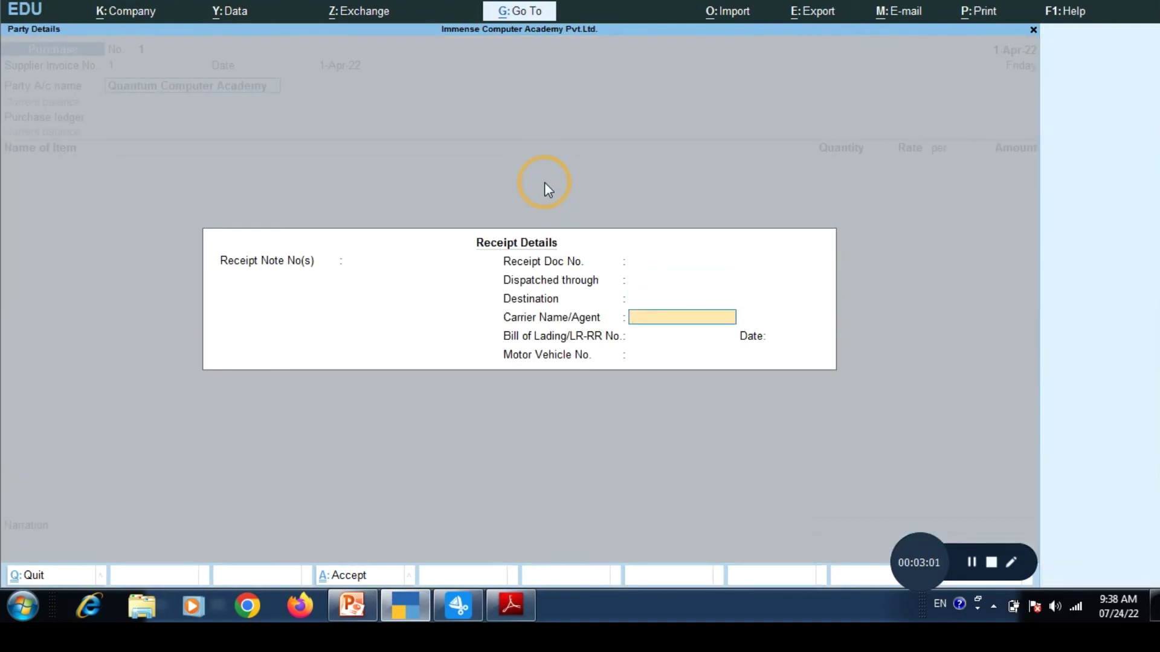
{"action": "key", "text": "Return"}
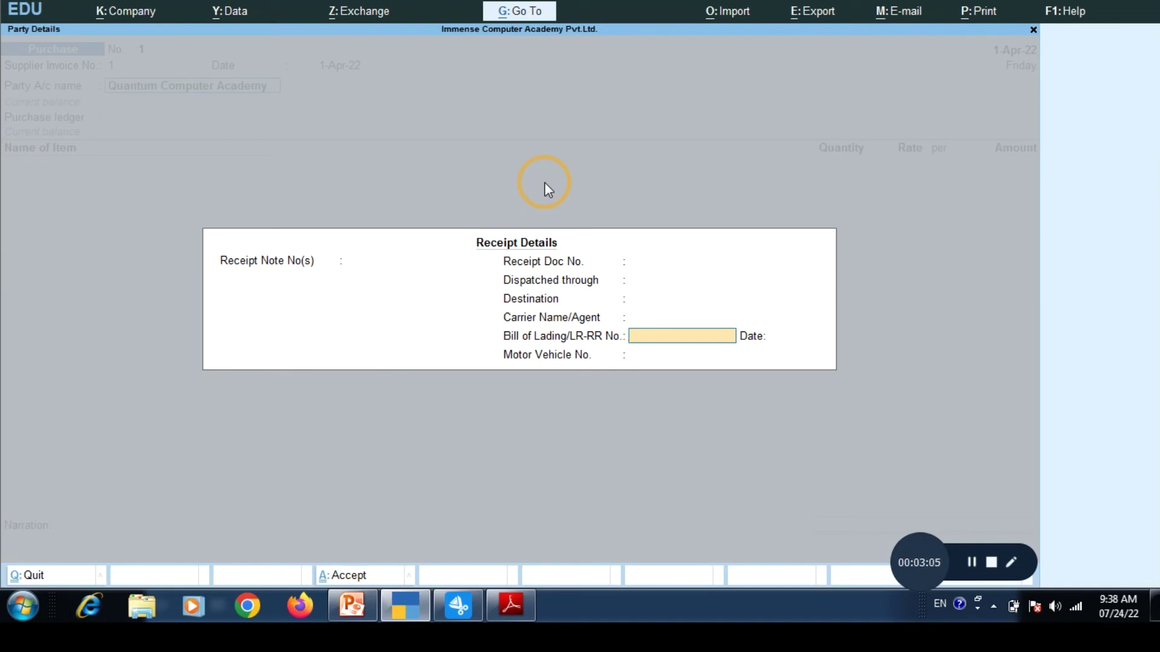
{"action": "key", "text": "Return"}
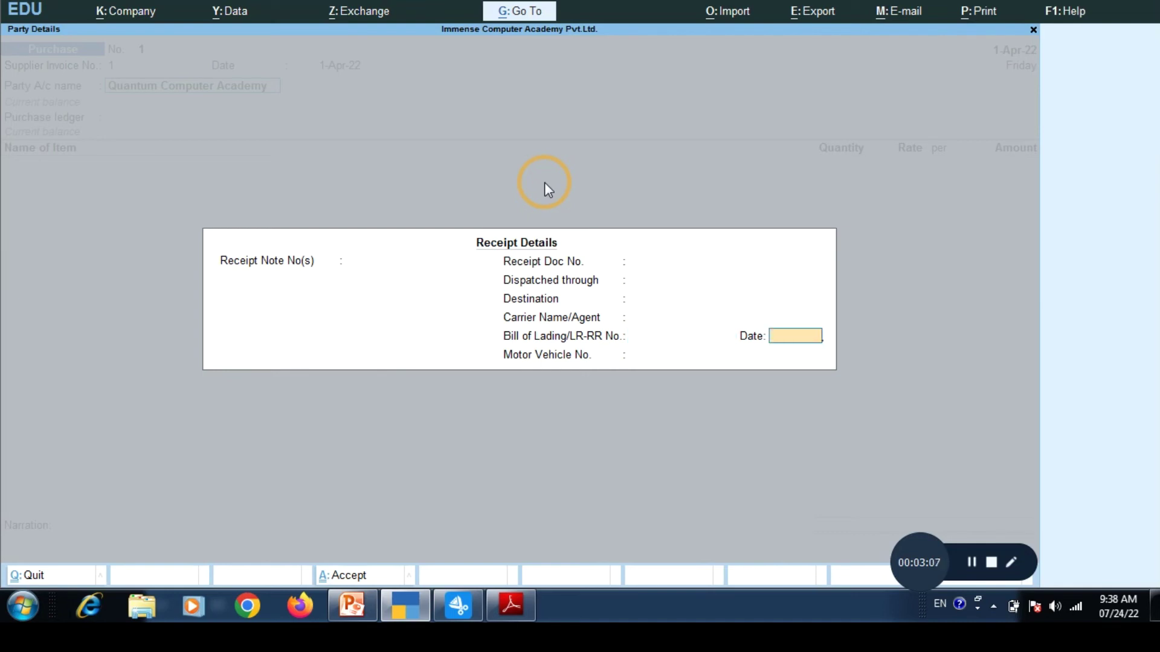
{"action": "key", "text": "Return"}
{"action": "key", "text": "Return"}
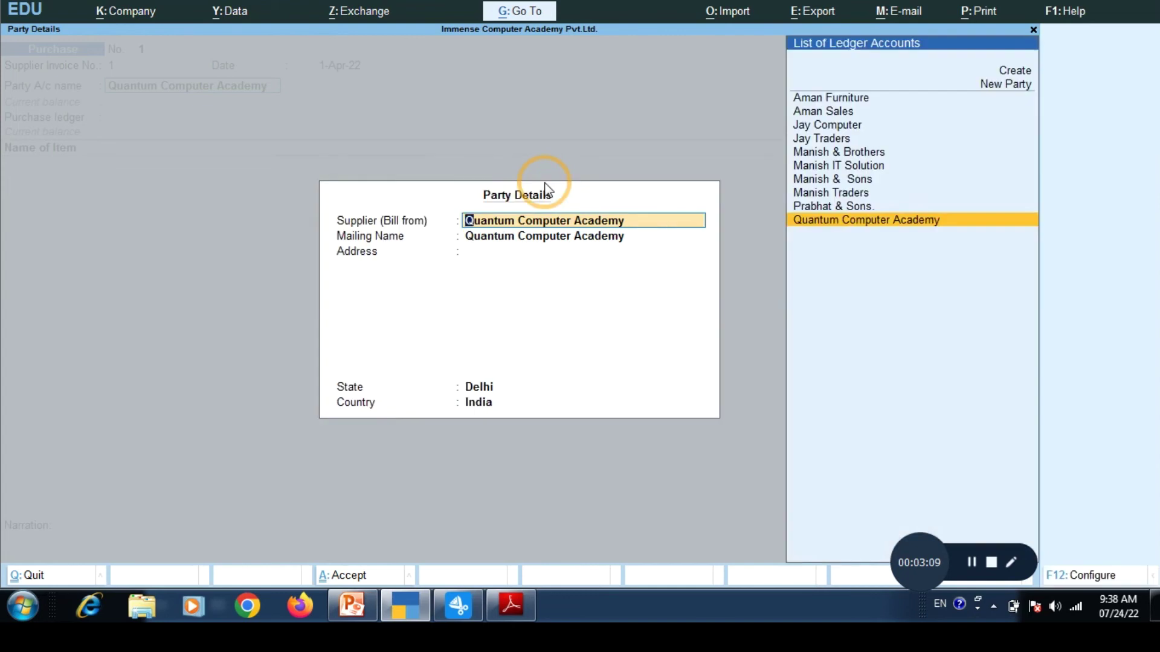
Accept the supplier's party details as filled in and choose Purchase as the purchase ledger.
{"action": "key", "text": "Return"}
{"action": "key", "text": "Return"}
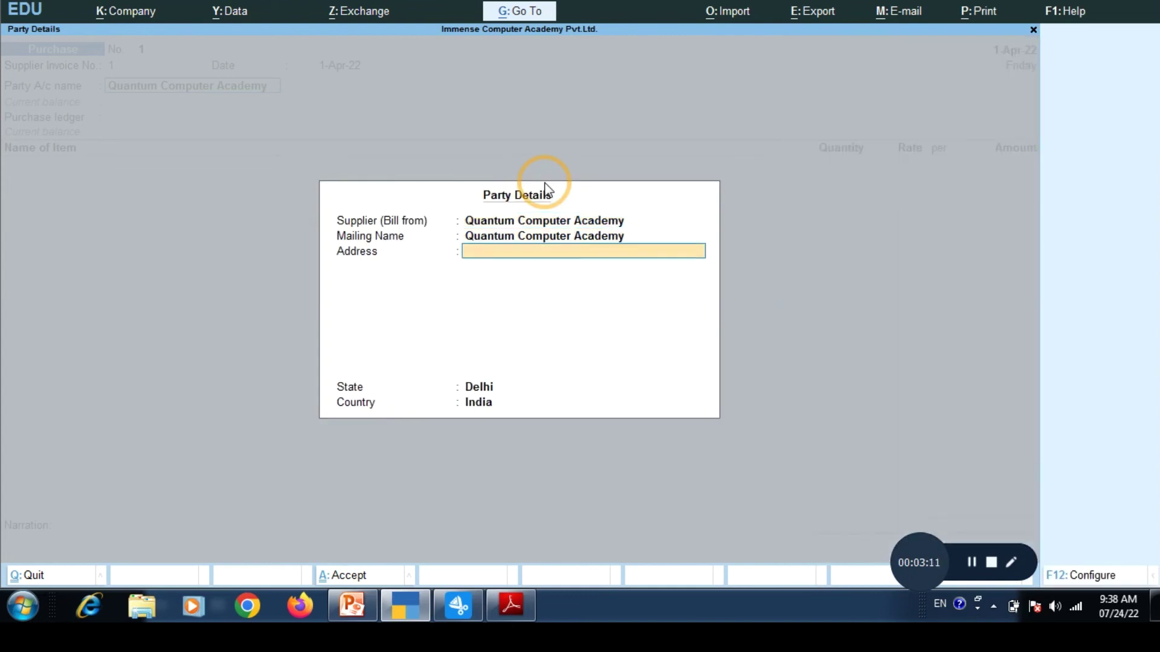
{"action": "key", "text": "Return"}
{"action": "key", "text": "Return"}
{"action": "key", "text": "Return"}
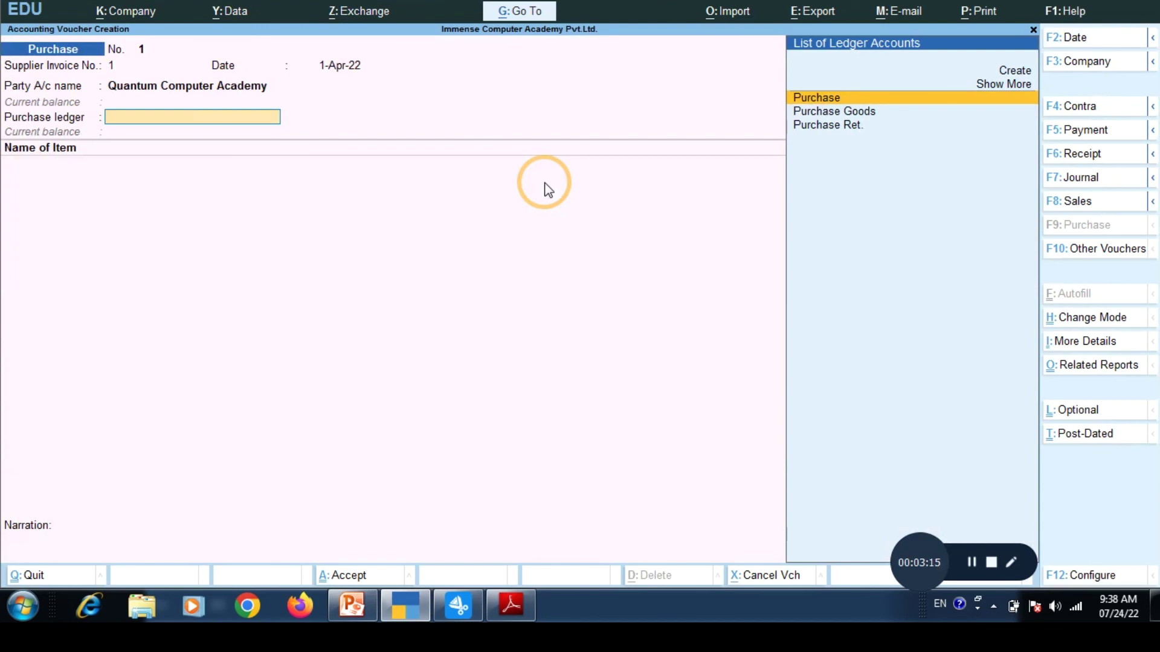
{"action": "key", "text": "Return"}
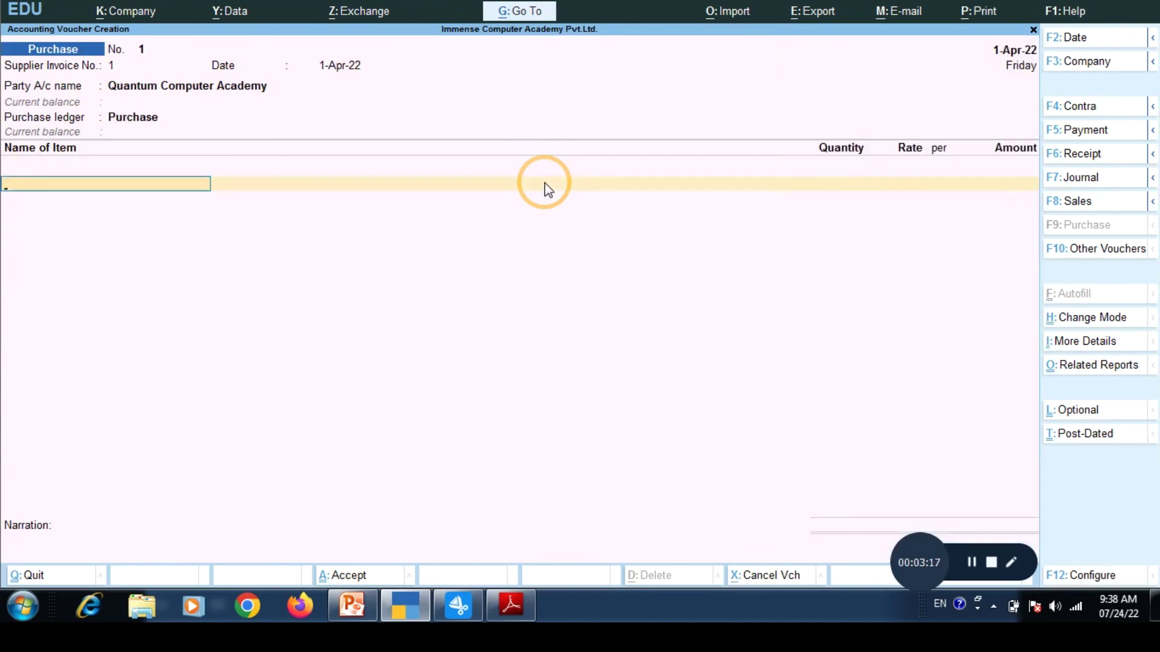
Add Hp Optical Mouse to the voucher with a quantity of 50 PCS at a rate of 290, consulting the goods table on the invoice.
{"action": "key", "text": "space"}
{"action": "key", "text": "Down"}
{"action": "key", "text": "Down"}
{"action": "key", "text": "Down"}
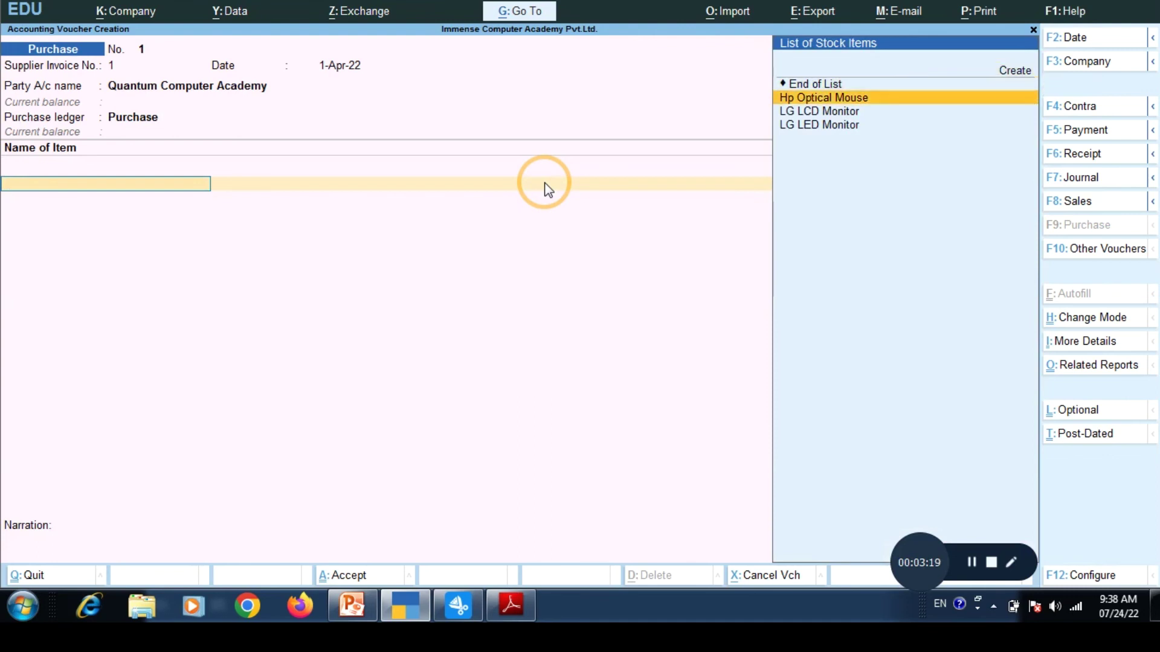
{"action": "key", "text": "alt+Tab"}
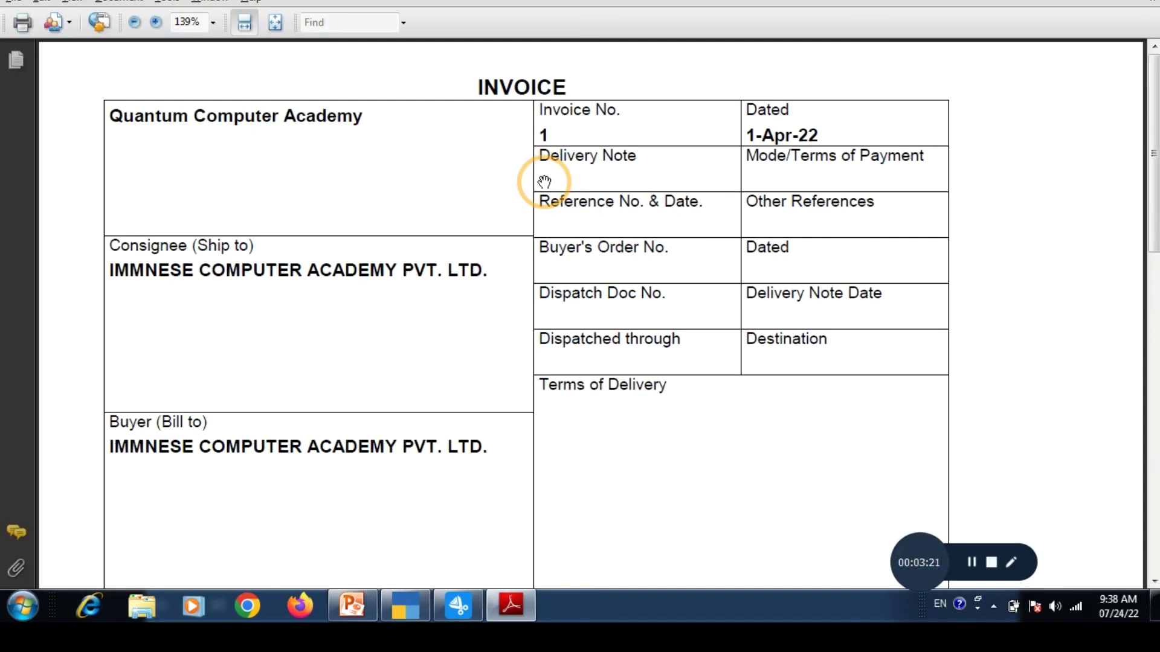
{"action": "left_click_drag", "start_coordinate": [715, 471], "coordinate": [709, 52]}
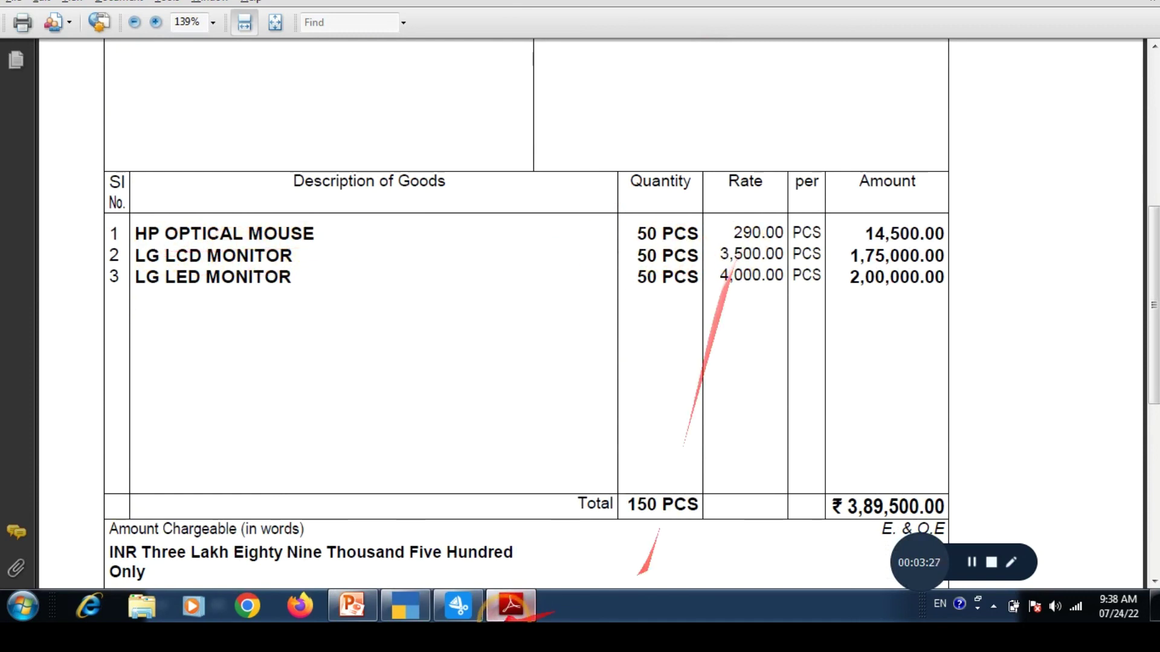
{"action": "left_click", "coordinate": [506, 613]}
{"action": "type", "text": "50"}
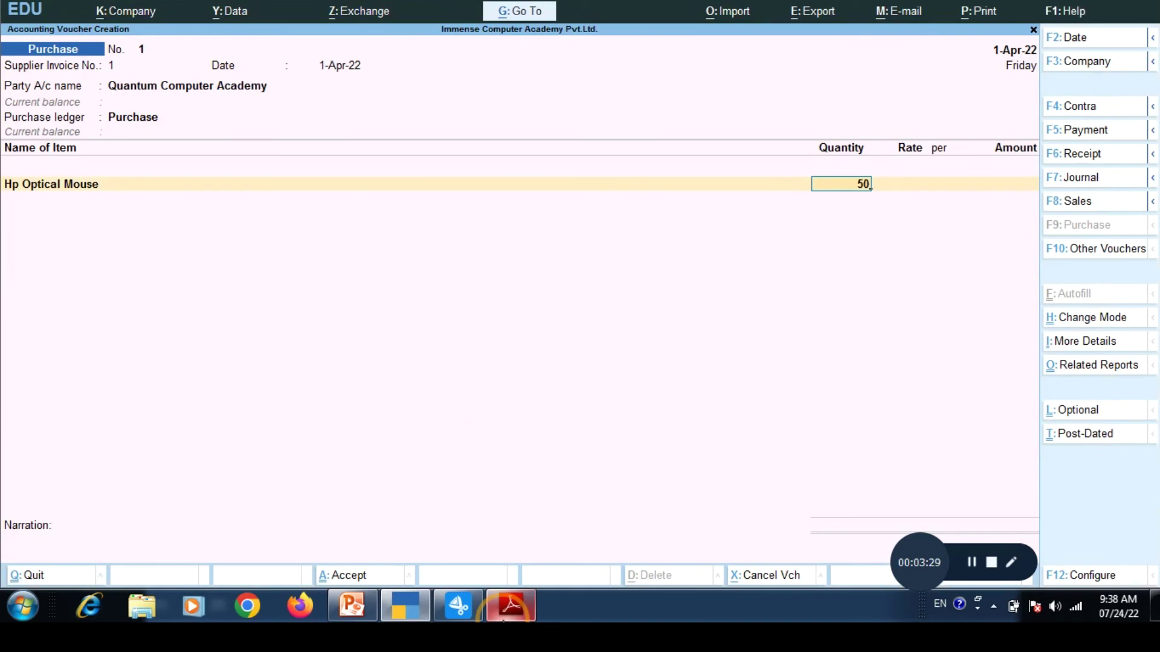
{"action": "key", "text": "Return"}
{"action": "type", "text": "290"}
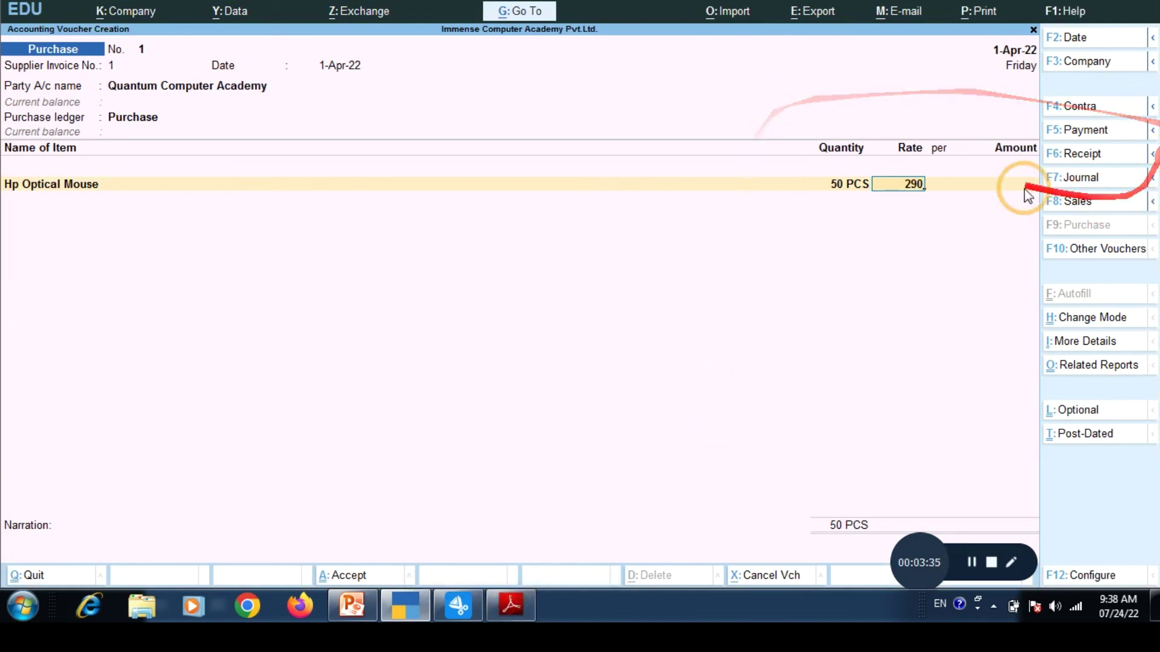
{"action": "key", "text": "Return"}
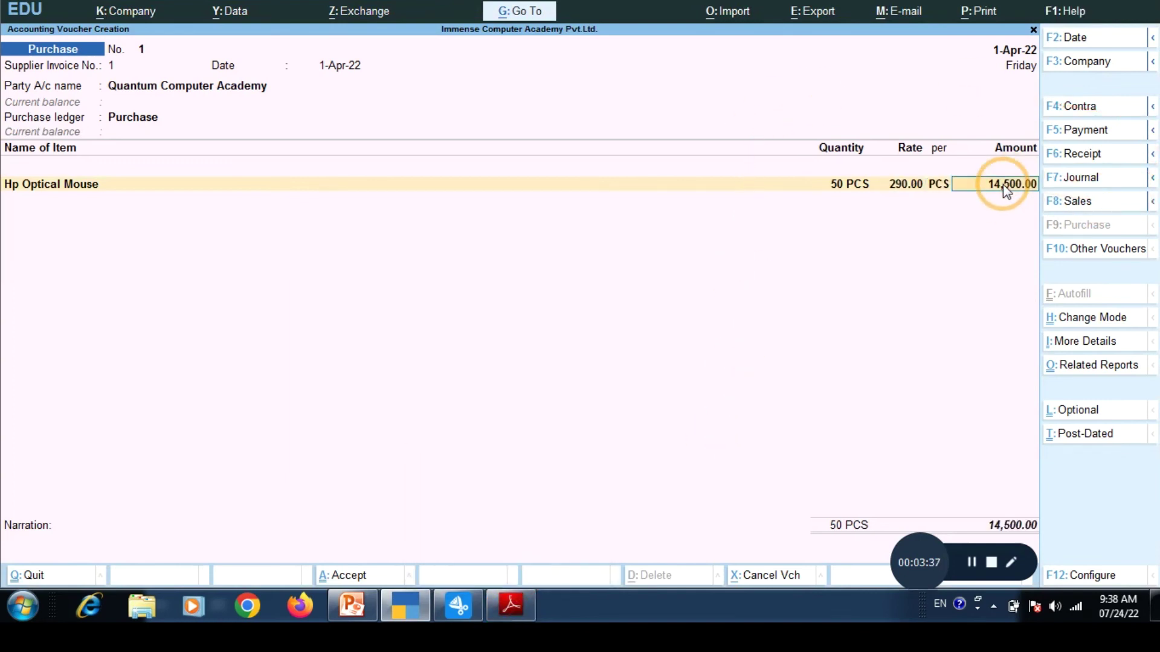
{"action": "key", "text": "Return"}
{"action": "key", "text": "alt+Tab"}
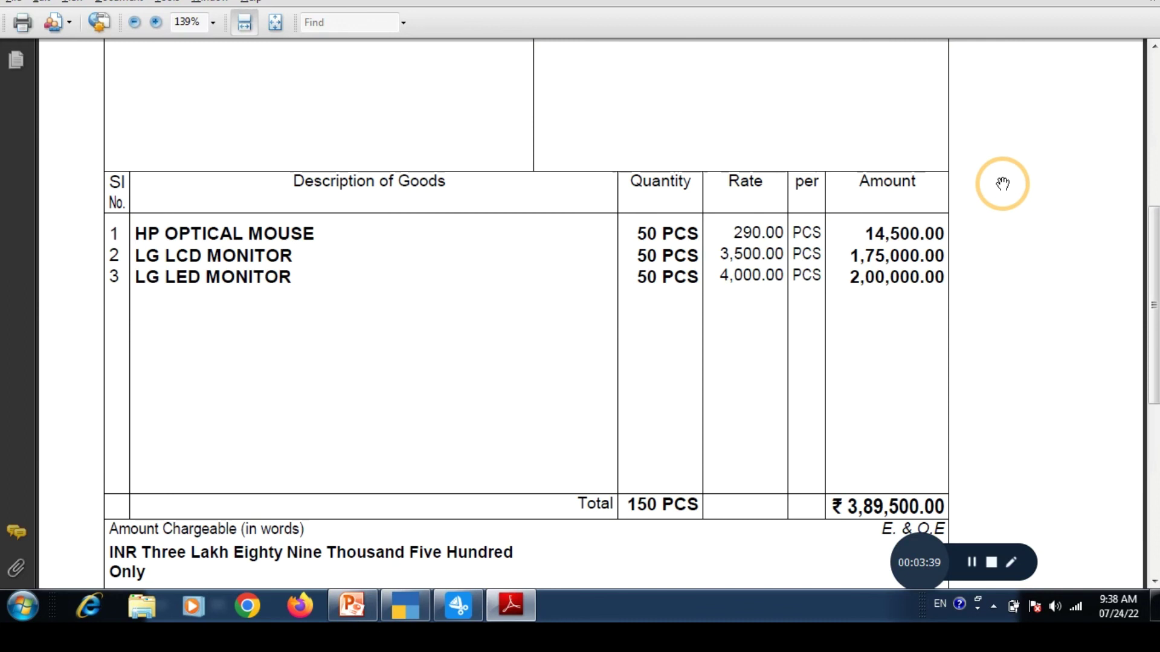
Add LG LCD Monitor to the purchase voucher with a quantity of 50 PCS at a rate of 3,500, consulting the invoice.
{"action": "key", "text": "alt+Tab"}
{"action": "key", "text": "Down"}
{"action": "key", "text": "Down"}
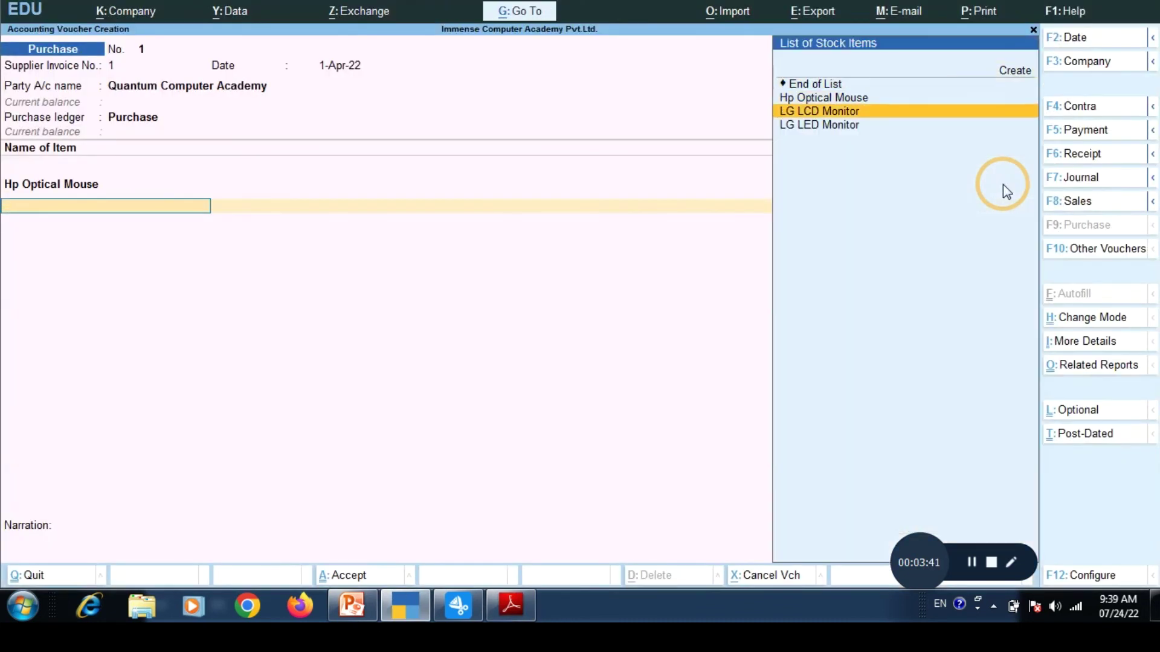
{"action": "key", "text": "Return"}
{"action": "key", "text": "alt+Tab"}
{"action": "key", "text": "alt+Tab"}
{"action": "type", "text": "50"}
{"action": "key", "text": "Return"}
{"action": "type", "text": "3,500"}
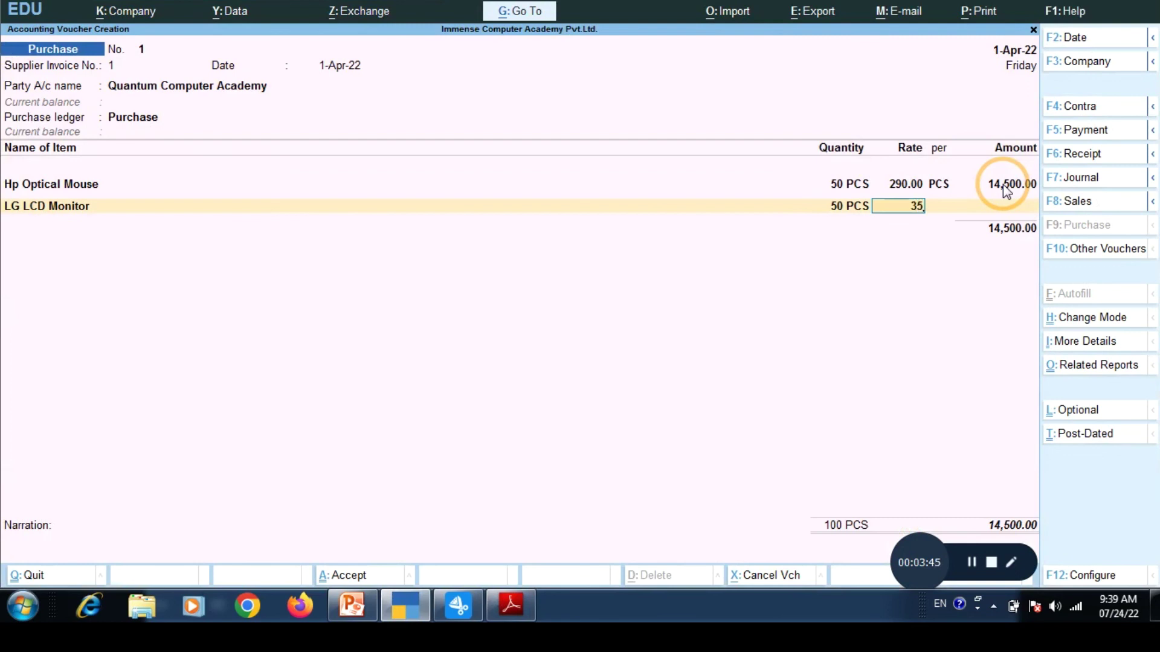
{"action": "key", "text": "Return"}
{"action": "key", "text": "Return"}
{"action": "key", "text": "Return"}
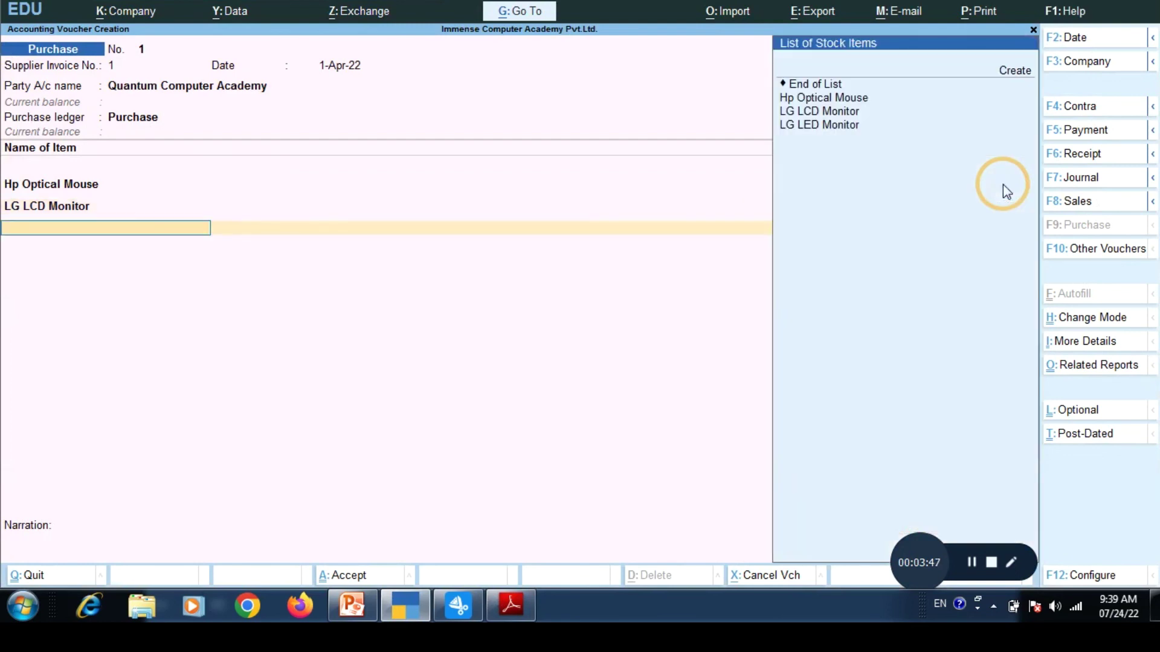
Add LG LED Monitor as the third voucher item with a quantity of 50 PCS at a rate of 4,000, consulting the invoice.
{"action": "key", "text": "Down"}
{"action": "key", "text": "Down"}
{"action": "key", "text": "Down"}
{"action": "key", "text": "Down"}
{"action": "key", "text": "Return"}
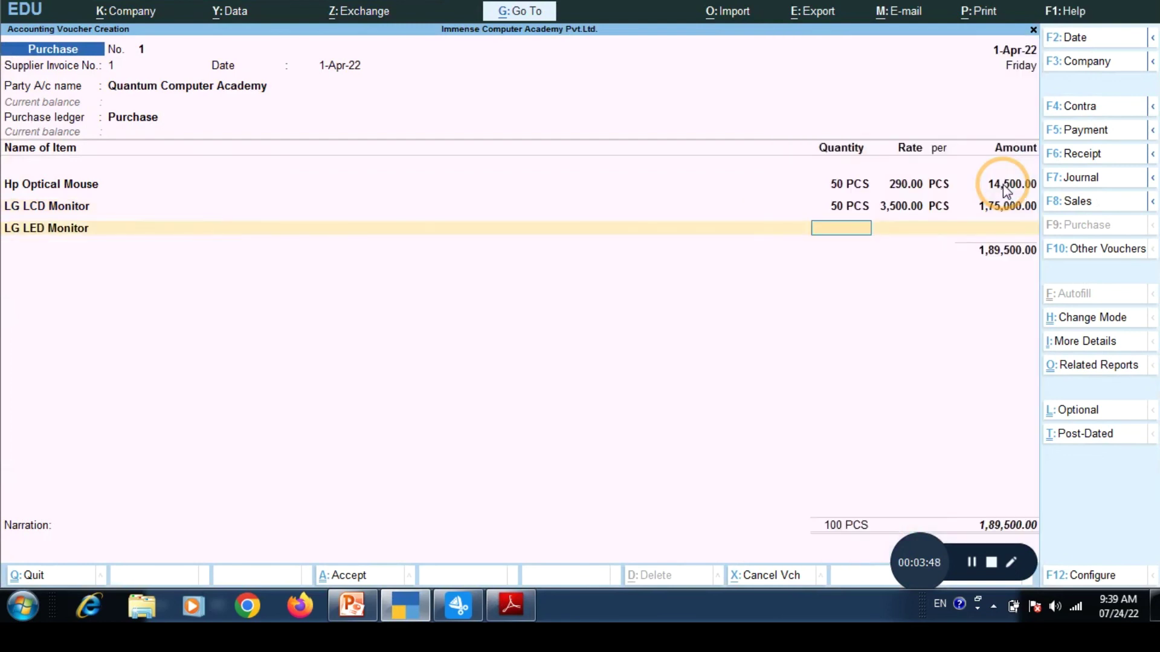
{"action": "key", "text": "alt"}
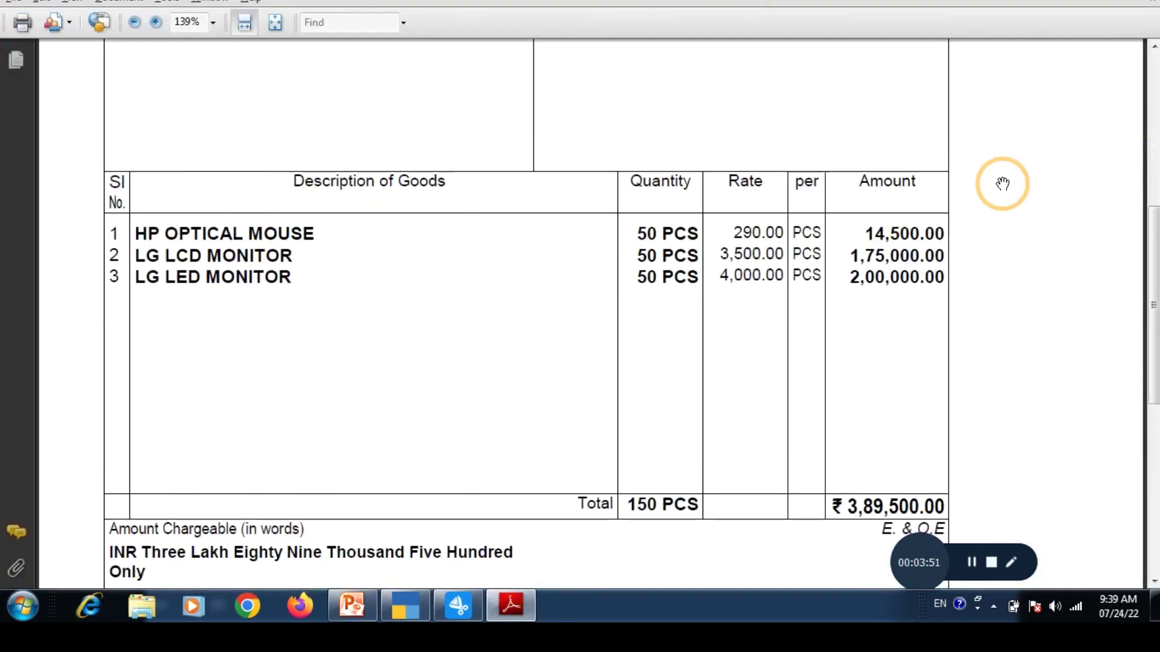
{"action": "key", "text": "alt+Tab"}
{"action": "type", "text": "50"}
{"action": "key", "text": "Return"}
{"action": "type", "text": "4,000"}
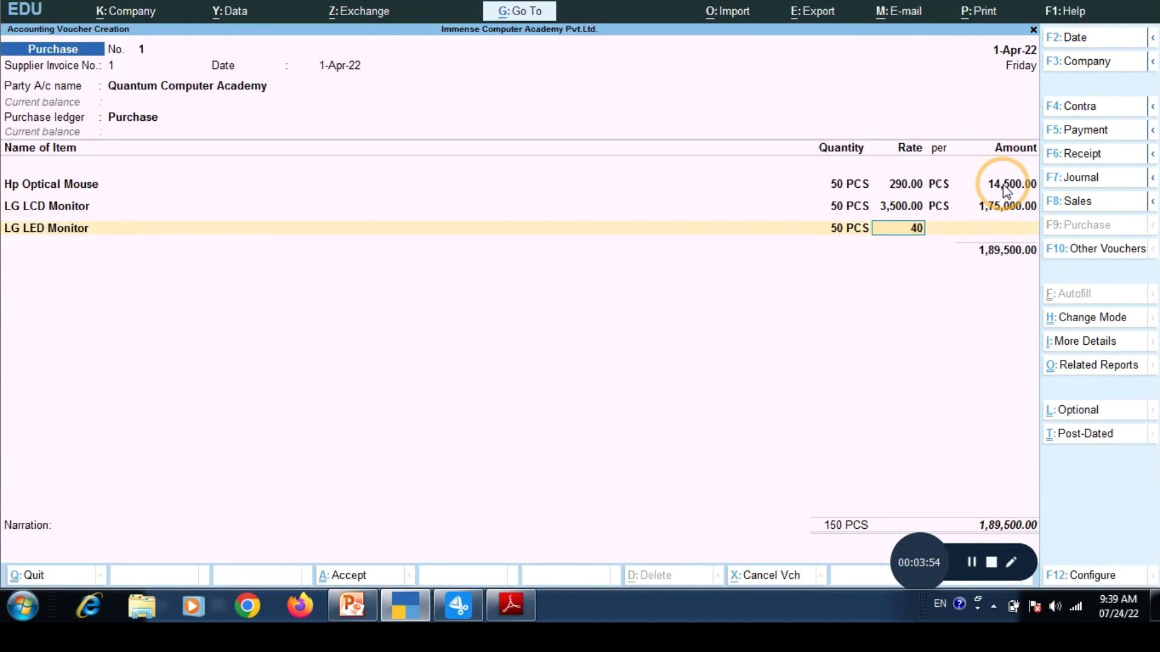
{"action": "key", "text": "Return"}
{"action": "key", "text": "Return"}
{"action": "key", "text": "Return"}
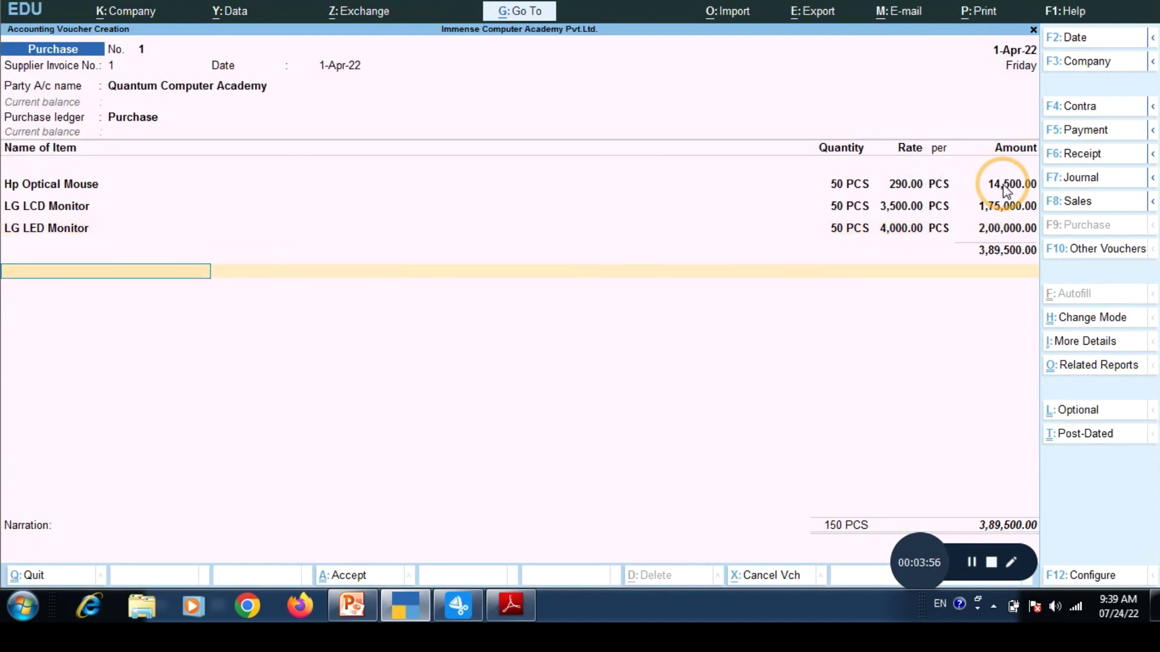
Check the voucher total against the invoice, then save the purchase voucher without a narration and return to the Gateway of Tally.
{"action": "key", "text": "alt+Tab"}
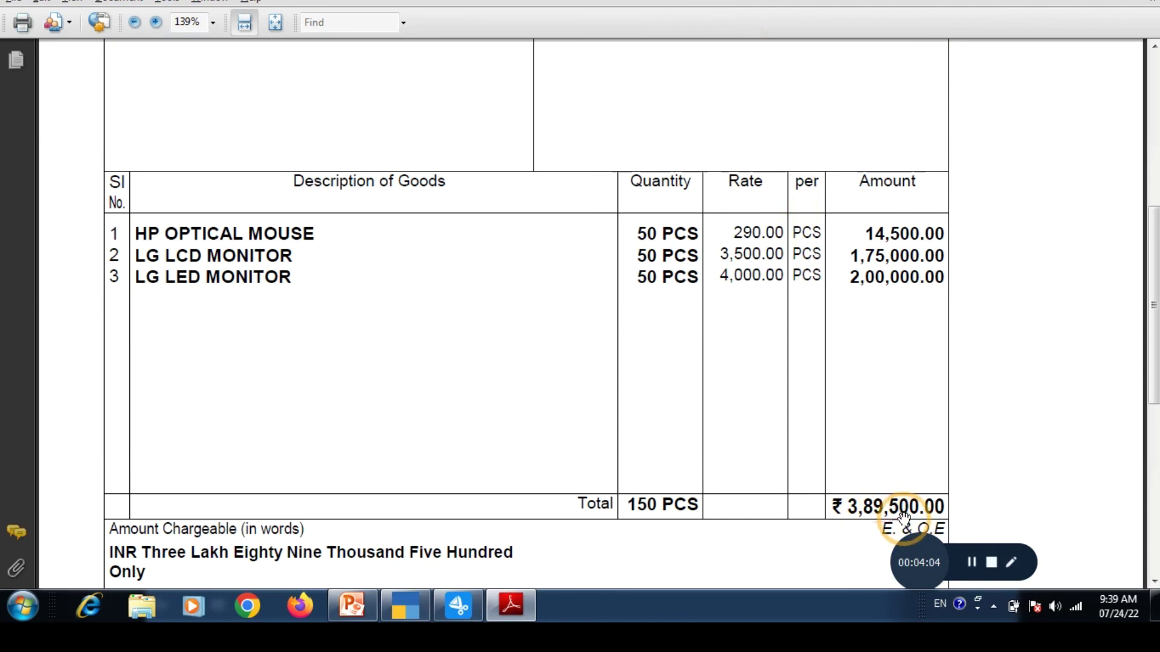
{"action": "key", "text": "alt+Tab"}
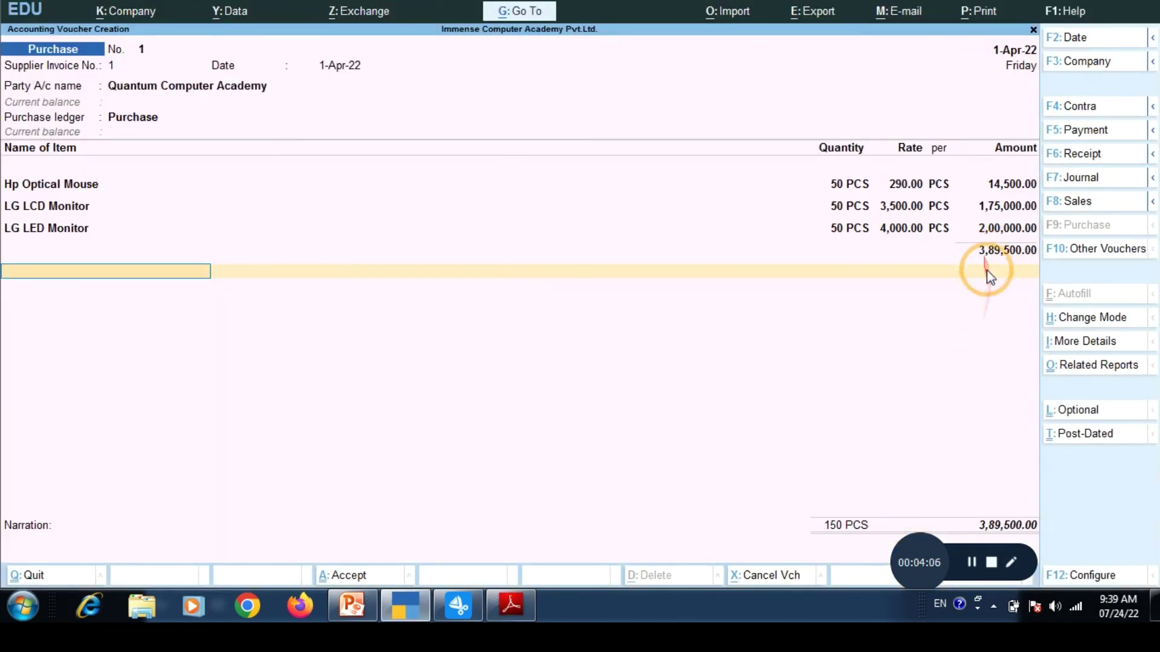
{"action": "key", "text": "Return"}
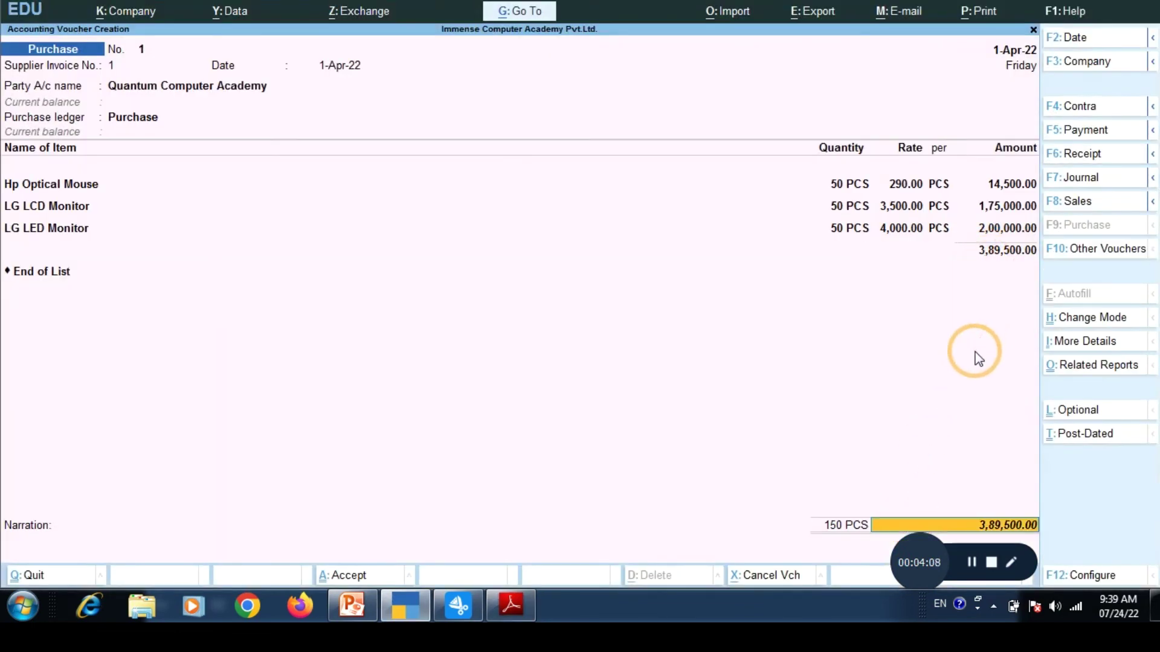
{"action": "key", "text": "Return"}
{"action": "key", "text": "Return"}
{"action": "key", "text": "Return"}
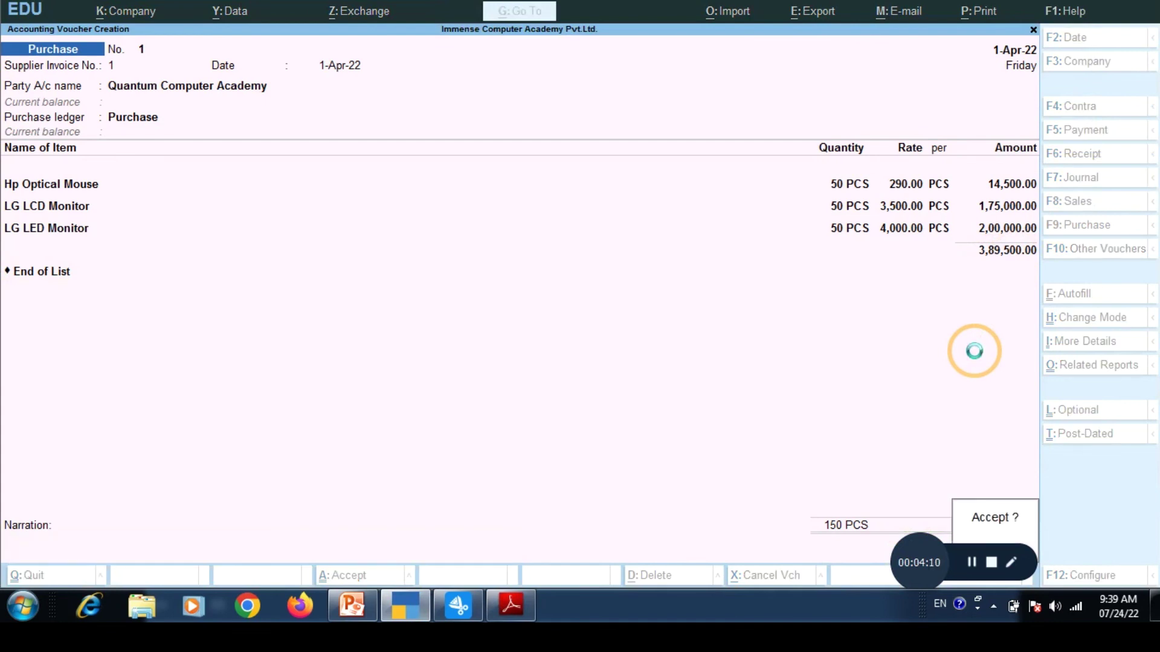
{"action": "key", "text": "Escape"}
{"action": "key", "text": "Return"}
Open the Stock Summary report and expand it to the detailed view of items under each stock group.
{"action": "key", "text": "Down"}
{"action": "key", "text": "Down"}
{"action": "key", "text": "Down"}
{"action": "key", "text": "Down"}
{"action": "key", "text": "Down"}
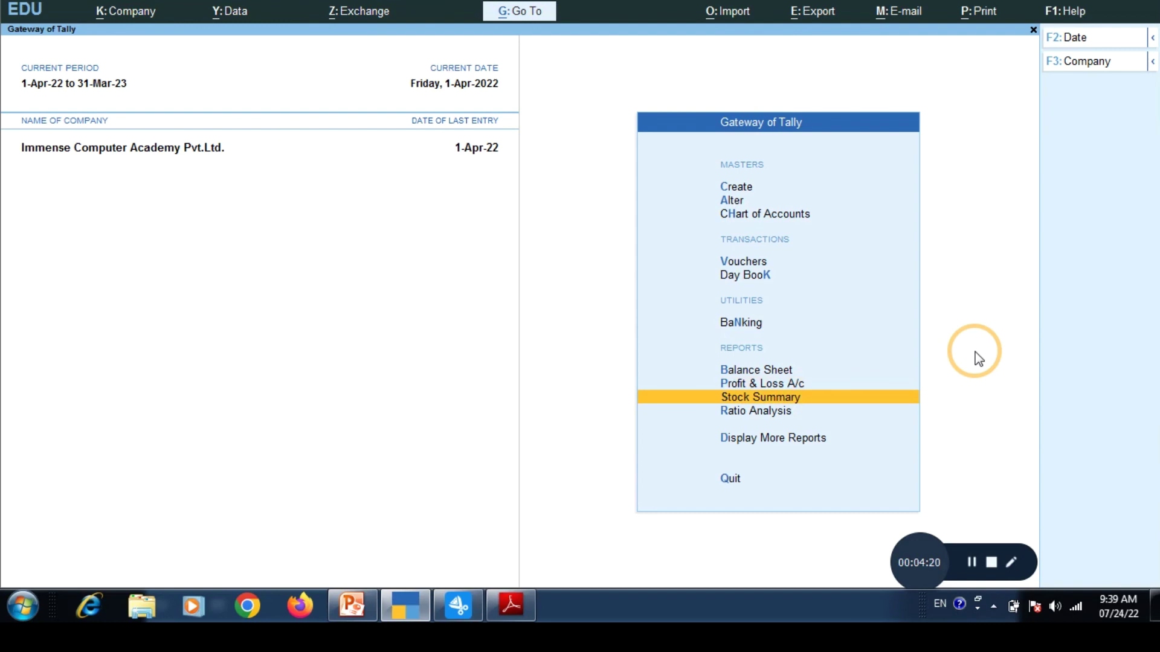
{"action": "key", "text": "Return"}
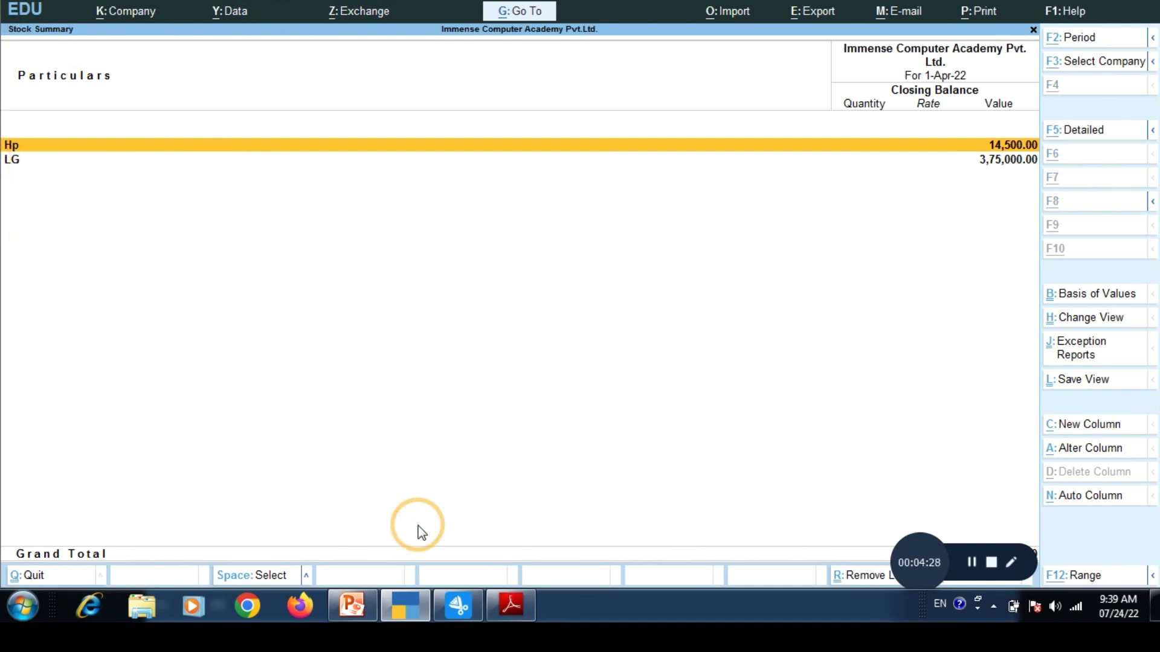
{"action": "key", "text": "alt+F5"}
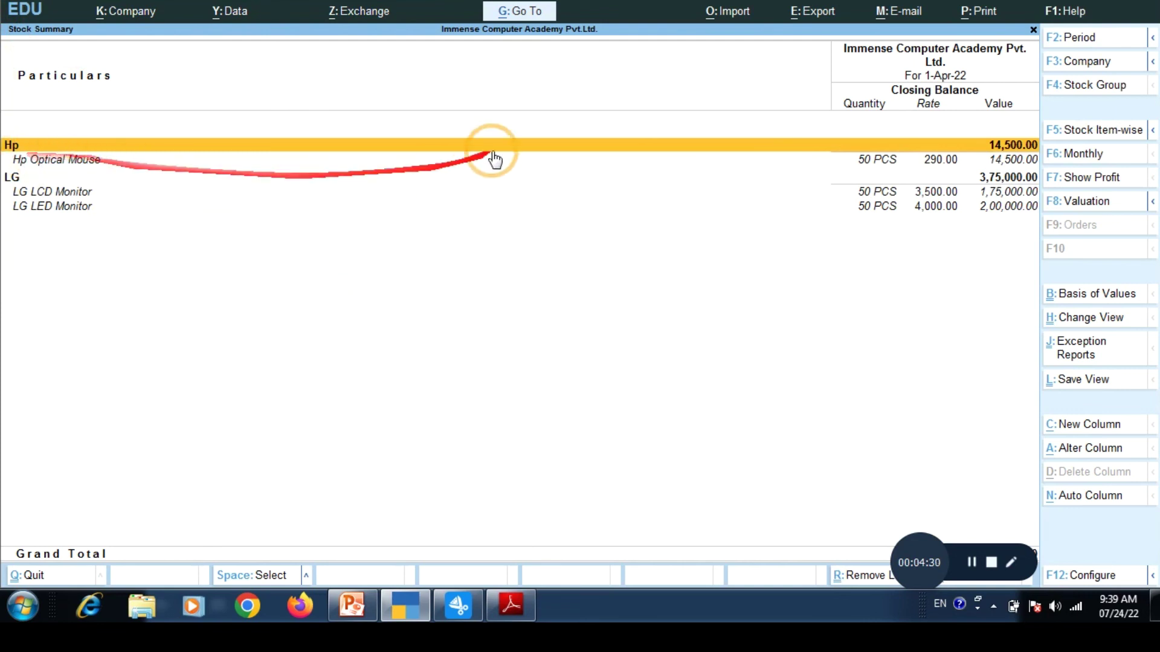